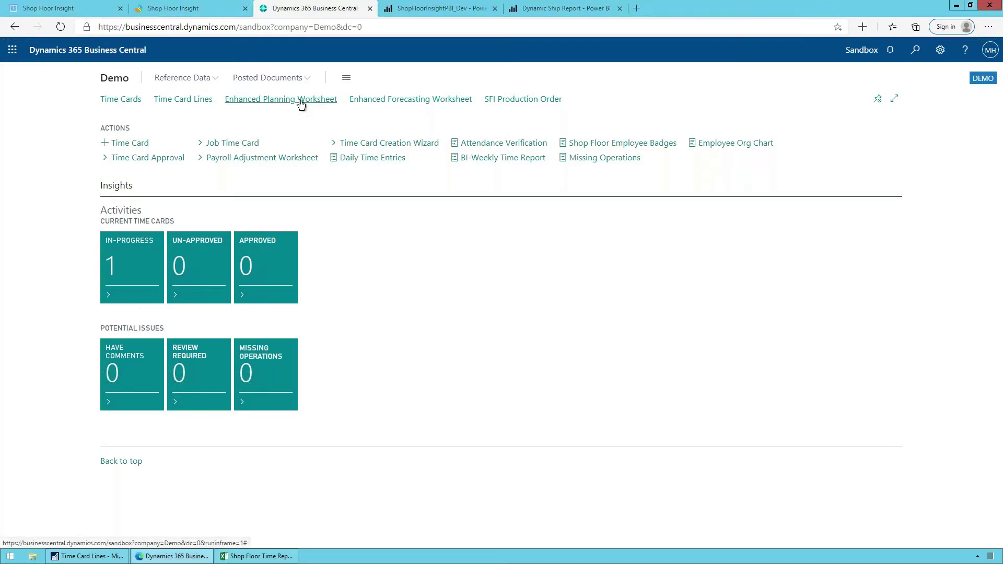
Open the Enhanced Planning Worksheet and review the first ATHENS Desk line's planning summary, availability by location and vendor planning summary.
{"action": "left_click", "coordinate": [301, 100]}
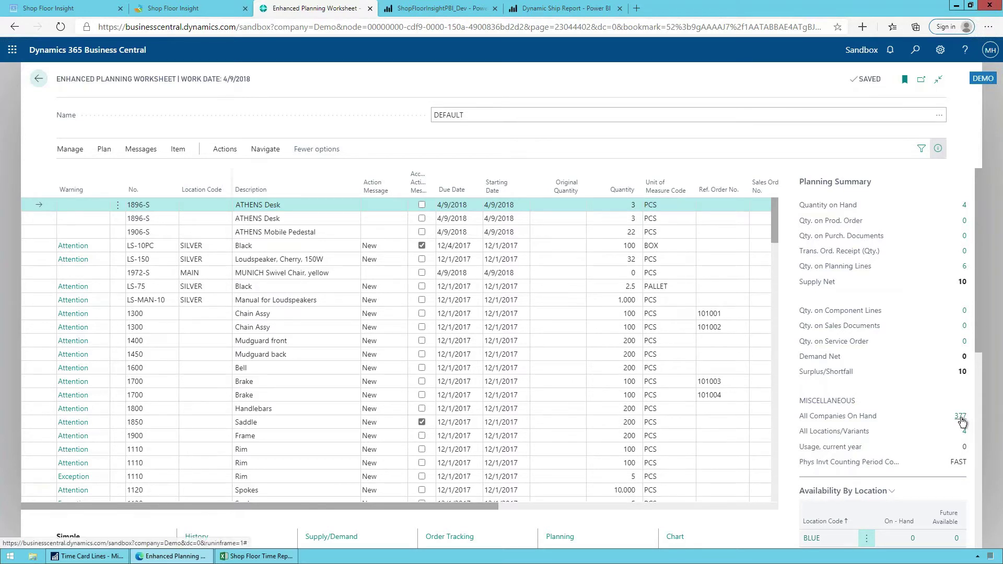
{"action": "scroll", "coordinate": [926, 314], "scroll_direction": "down", "scroll_amount": 2}
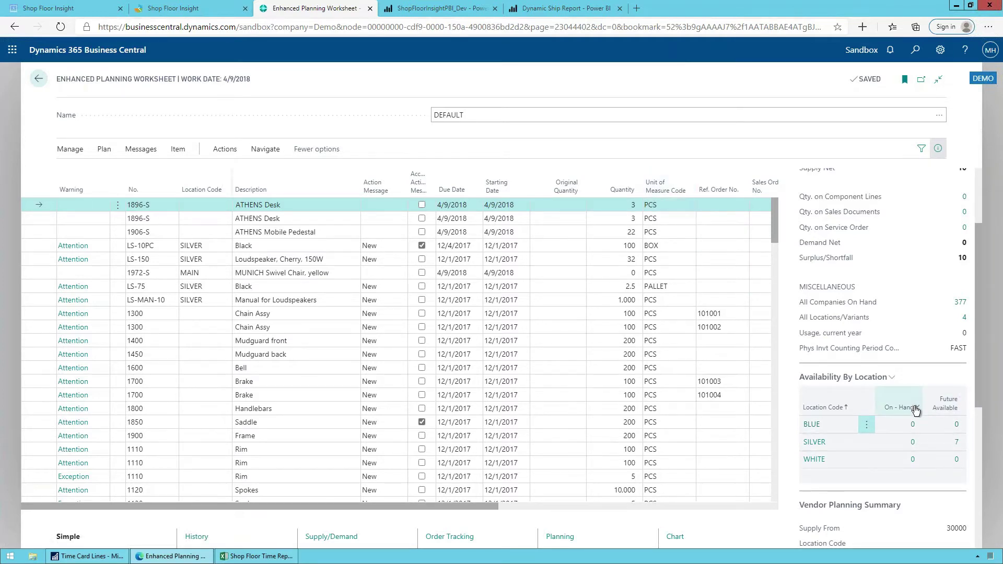
{"action": "scroll", "coordinate": [917, 410], "scroll_direction": "down", "scroll_amount": 4}
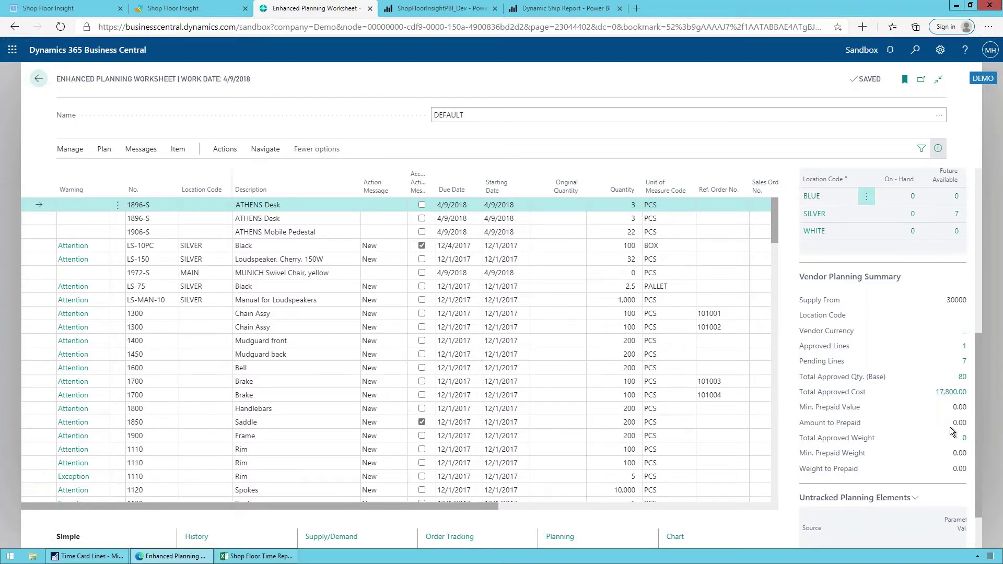
{"action": "scroll", "coordinate": [928, 370], "scroll_direction": "up", "scroll_amount": 6}
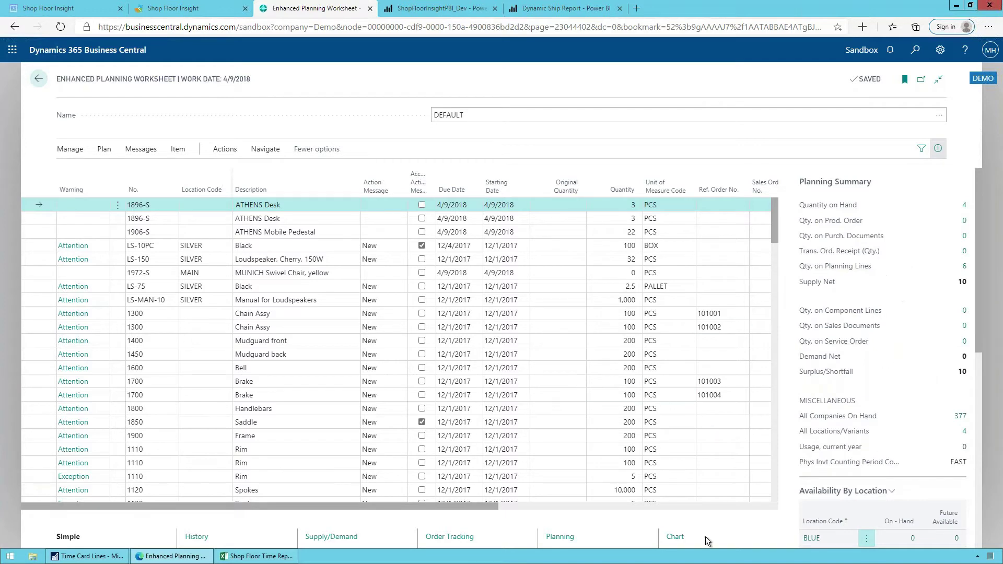
Show the item usage chart for the ATHENS Mobile Pedestal line (1906-S) and inspect its monthly figures.
{"action": "left_click", "coordinate": [675, 537]}
{"action": "left_click", "coordinate": [282, 233]}
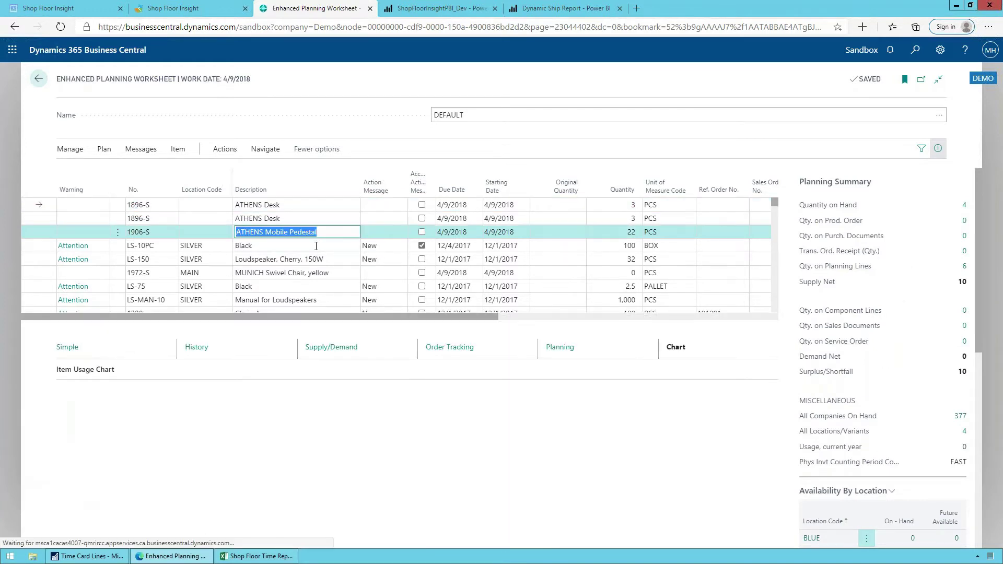
{"action": "mouse_move", "coordinate": [688, 439]}
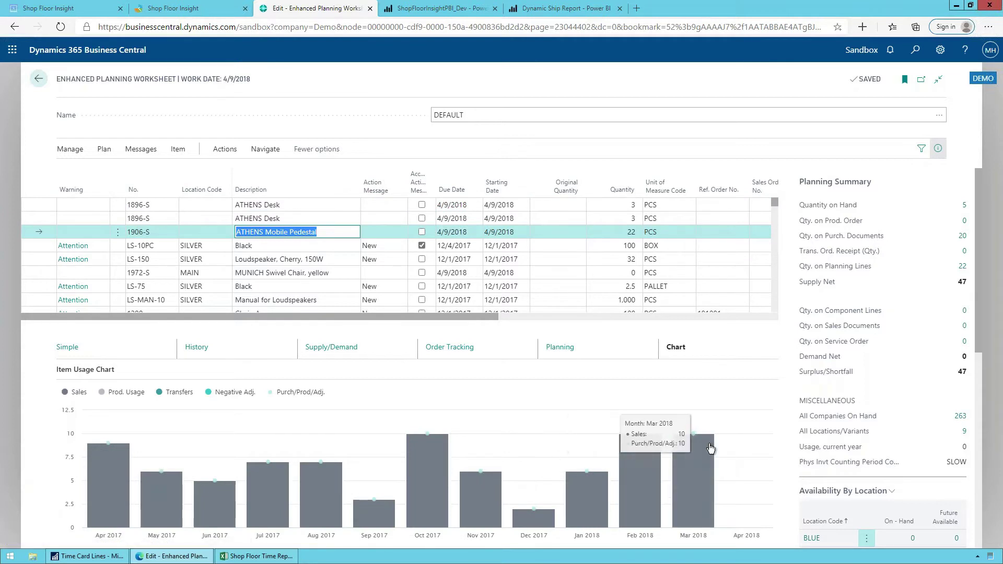
{"action": "mouse_move", "coordinate": [604, 467]}
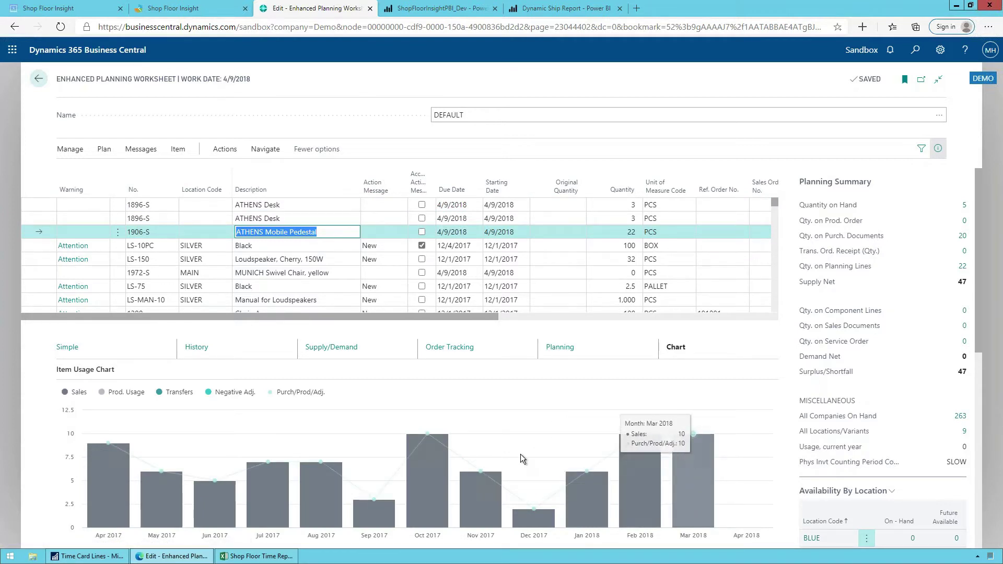
Review the history entries and the supply/demand entries of the ATHENS Mobile Pedestal.
{"action": "left_click", "coordinate": [207, 354]}
{"action": "left_click", "coordinate": [207, 355]}
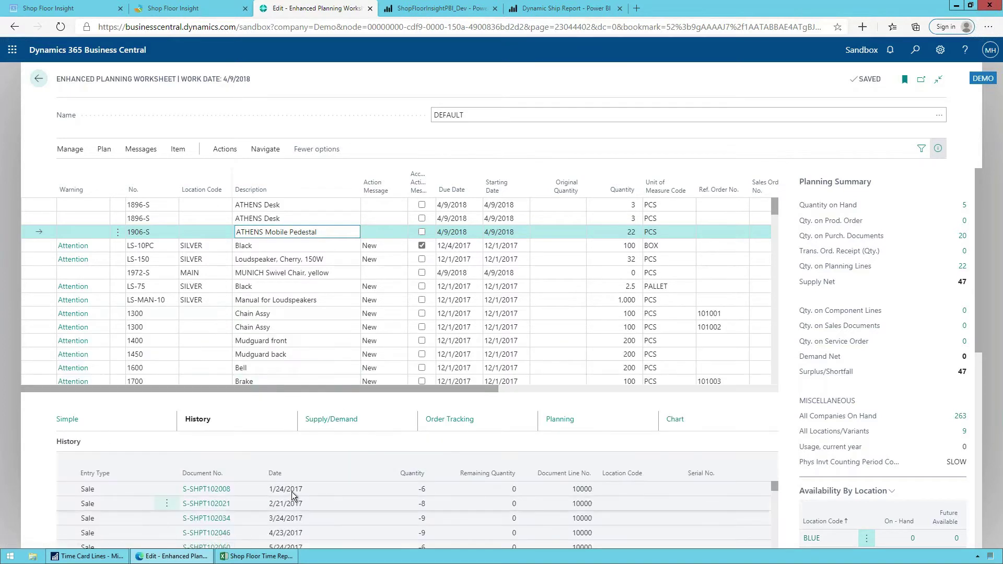
{"action": "scroll", "coordinate": [292, 491], "scroll_direction": "down", "scroll_amount": 1}
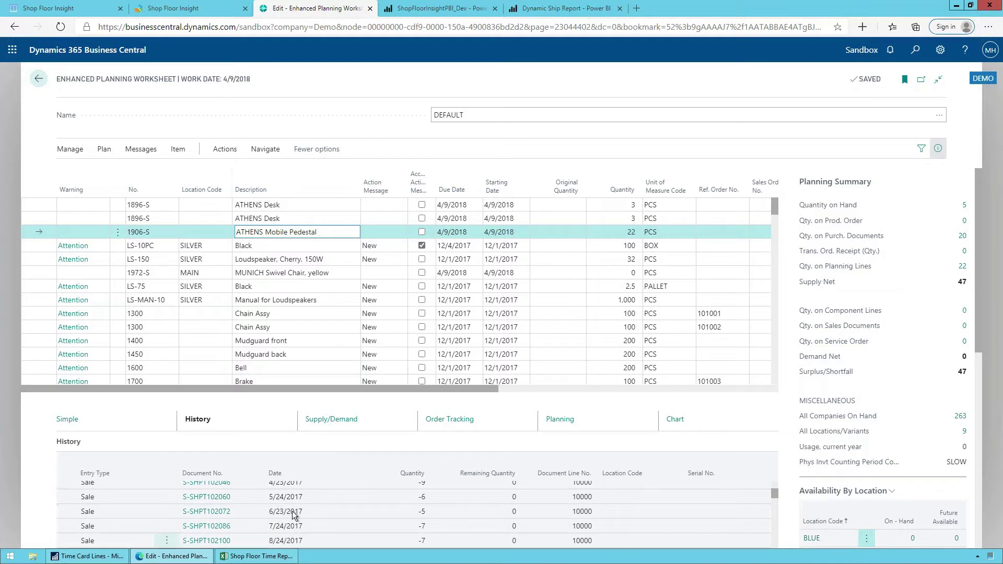
{"action": "scroll", "coordinate": [303, 507], "scroll_direction": "up", "scroll_amount": 2}
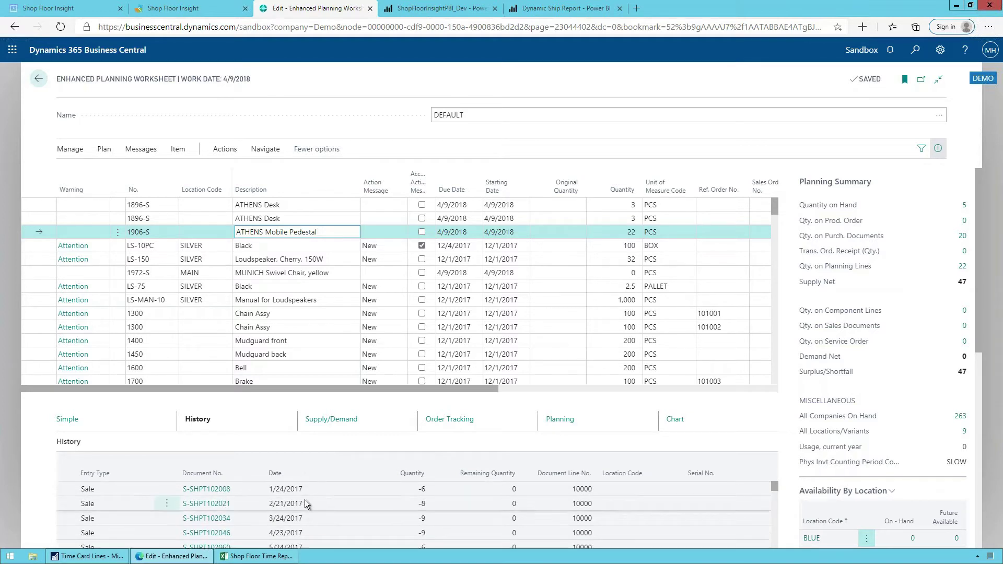
{"action": "left_click", "coordinate": [357, 423]}
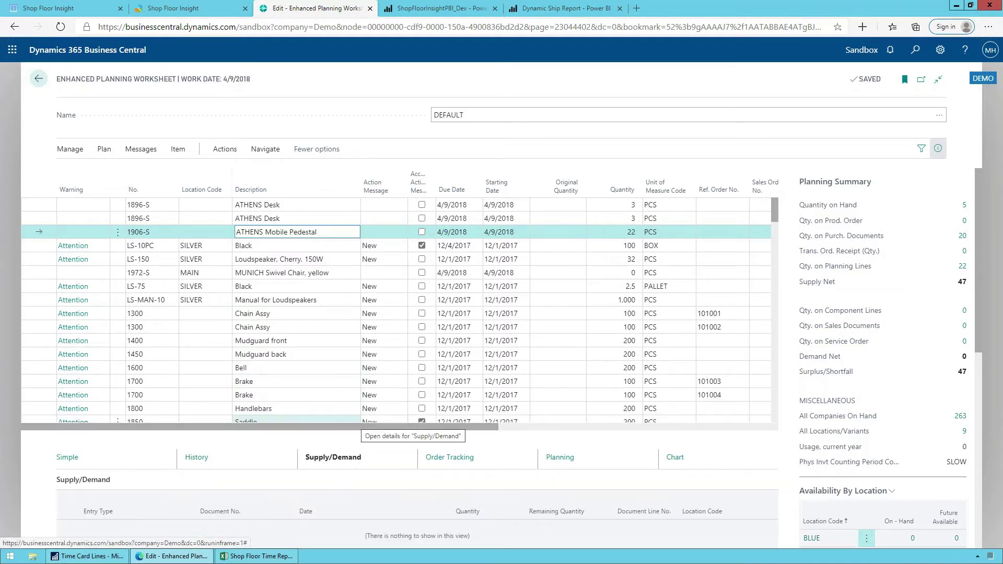
{"action": "scroll", "coordinate": [293, 513], "scroll_direction": "down", "scroll_amount": 1}
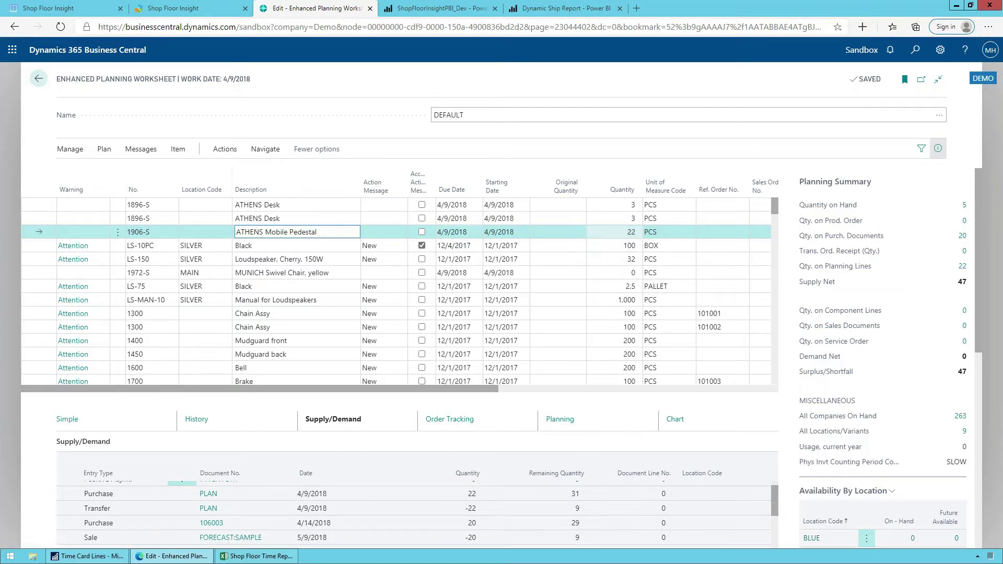
Review the item planning parameters of the ATHENS Mobile Pedestal and close the planning worksheet.
{"action": "left_click", "coordinate": [562, 420]}
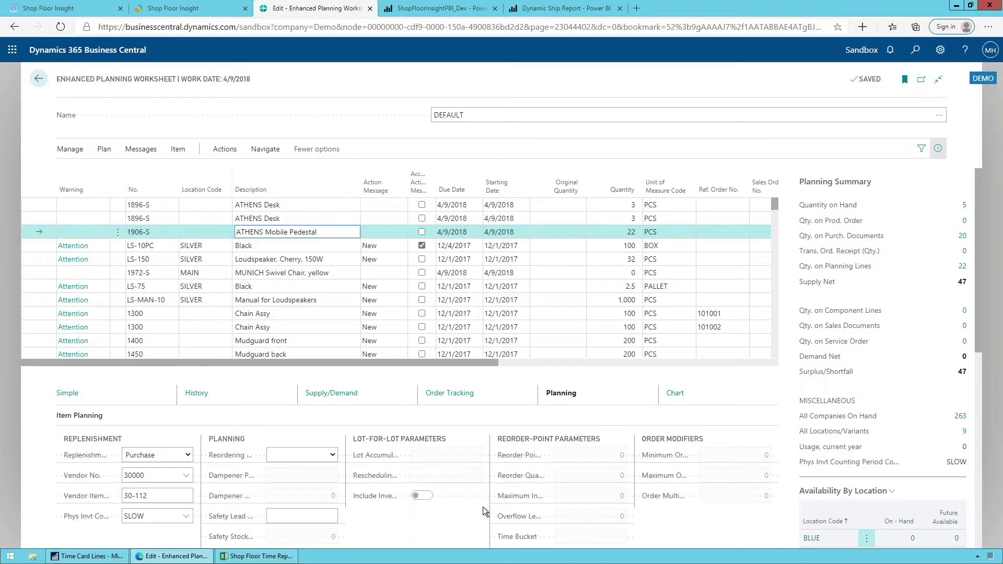
{"action": "mouse_move", "coordinate": [523, 496]}
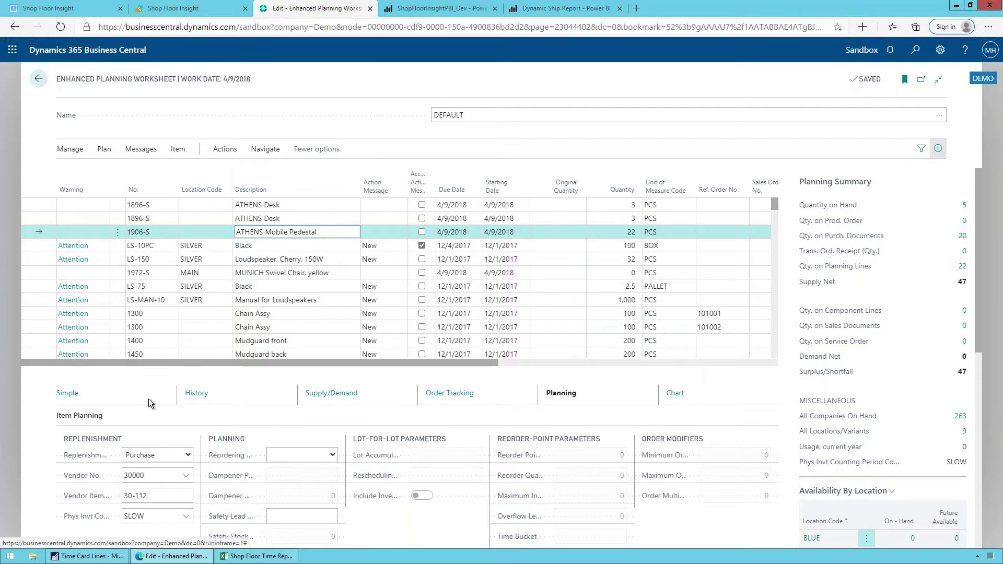
{"action": "left_click", "coordinate": [68, 399]}
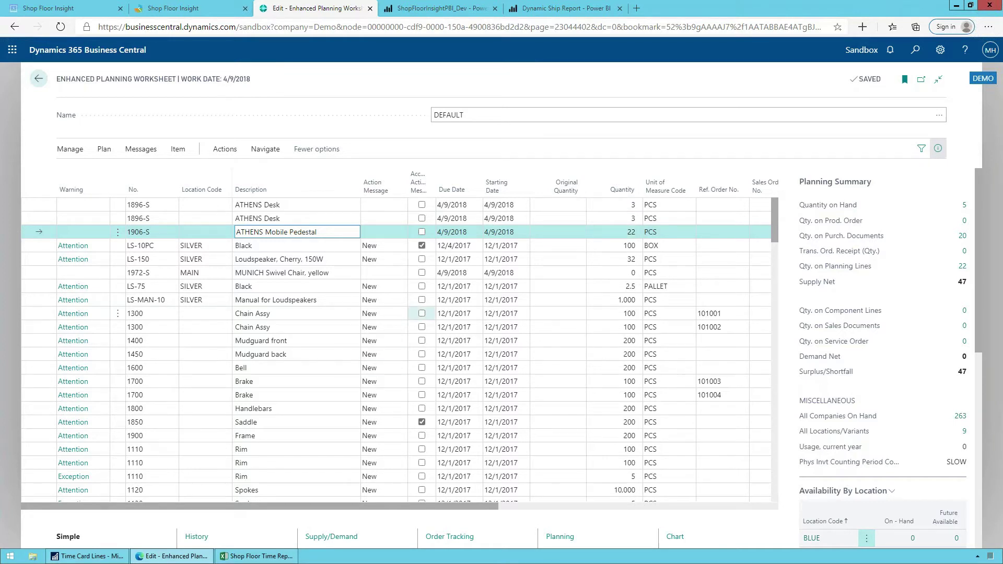
{"action": "key", "text": "Escape"}
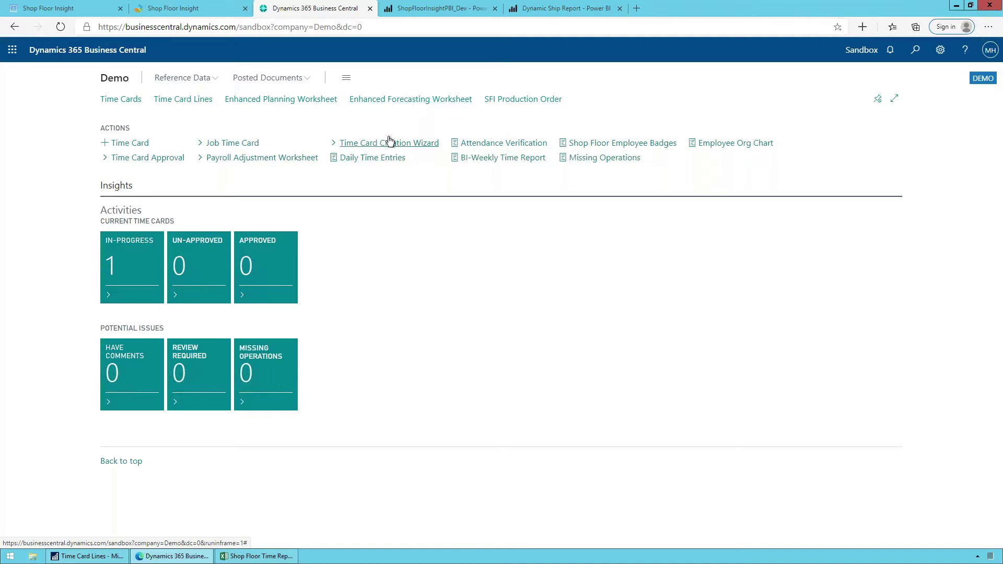
Switch to the Shop Floor Insight time card and add the Unit of Measure column to its activity list.
{"action": "left_click", "coordinate": [62, 7]}
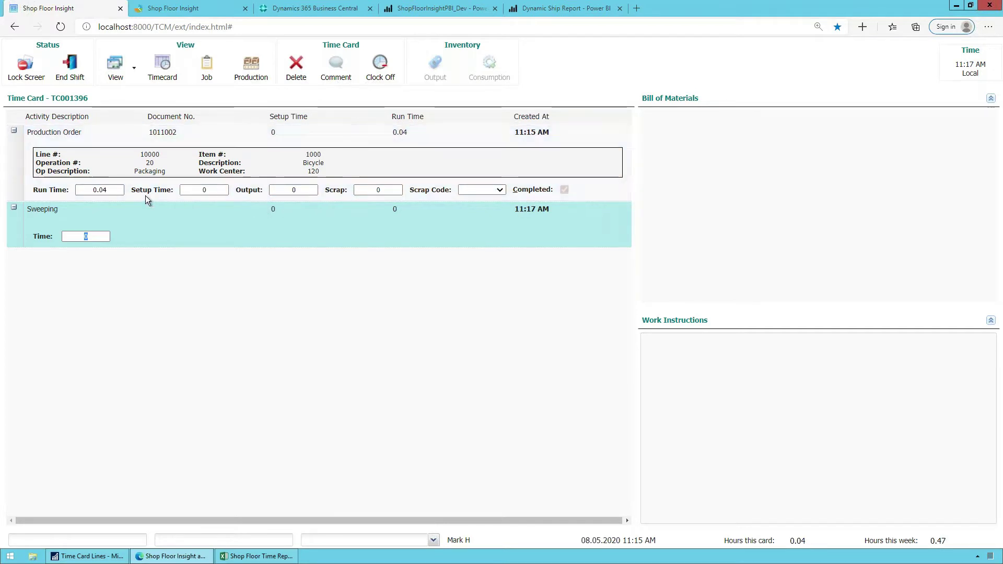
{"action": "left_click", "coordinate": [107, 192]}
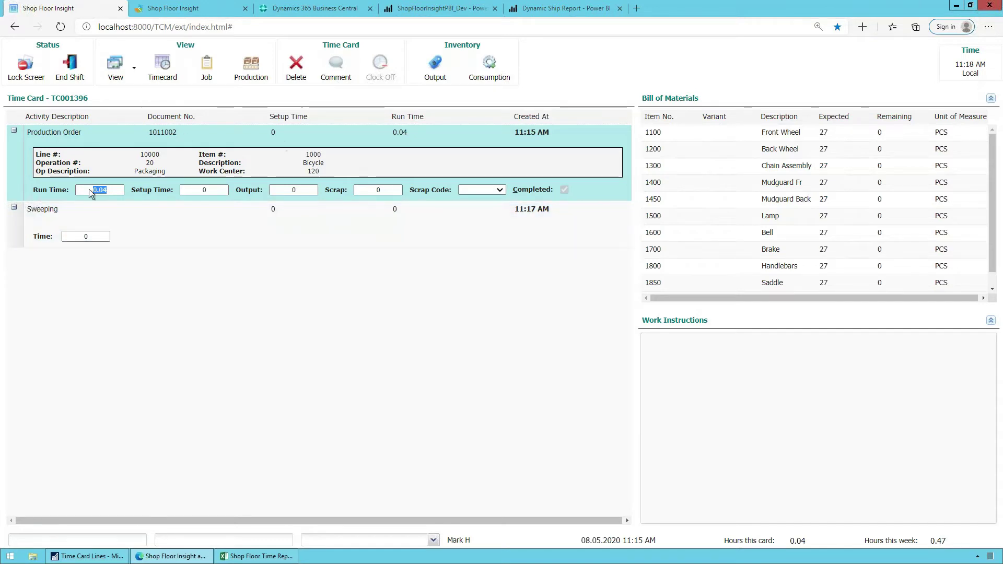
{"action": "left_click", "coordinate": [628, 117]}
{"action": "mouse_move", "coordinate": [661, 139]}
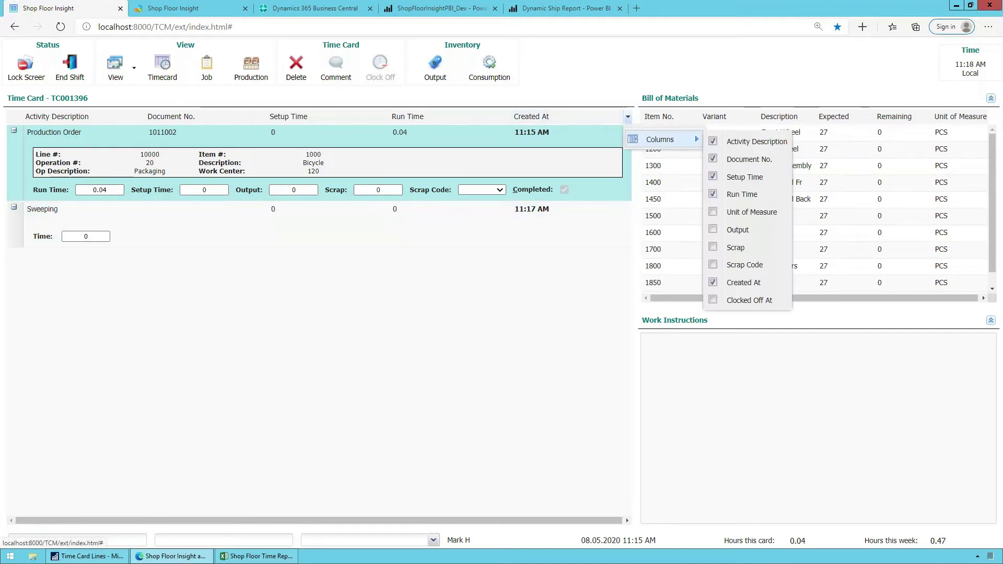
{"action": "left_click", "coordinate": [748, 212]}
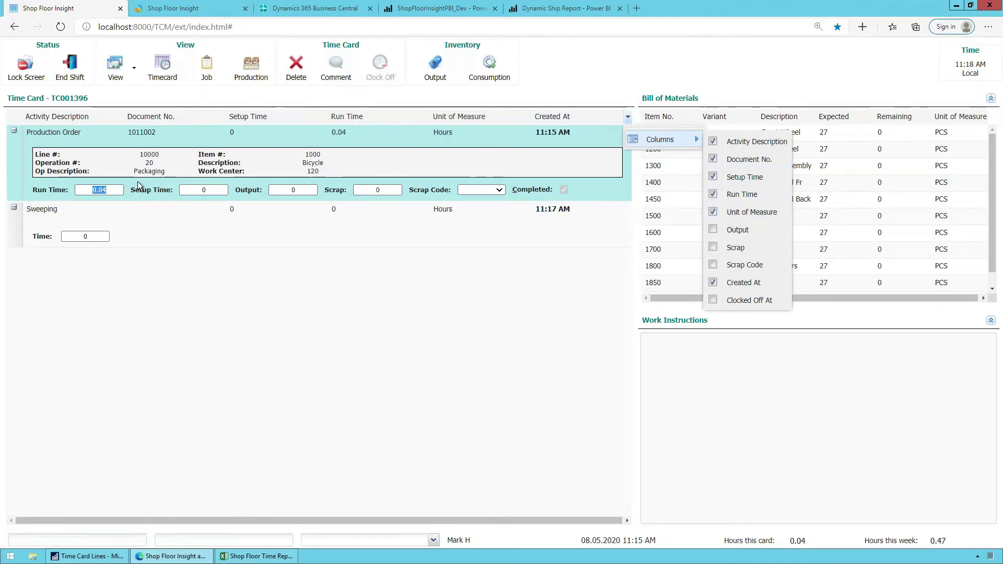
{"action": "left_click", "coordinate": [115, 194]}
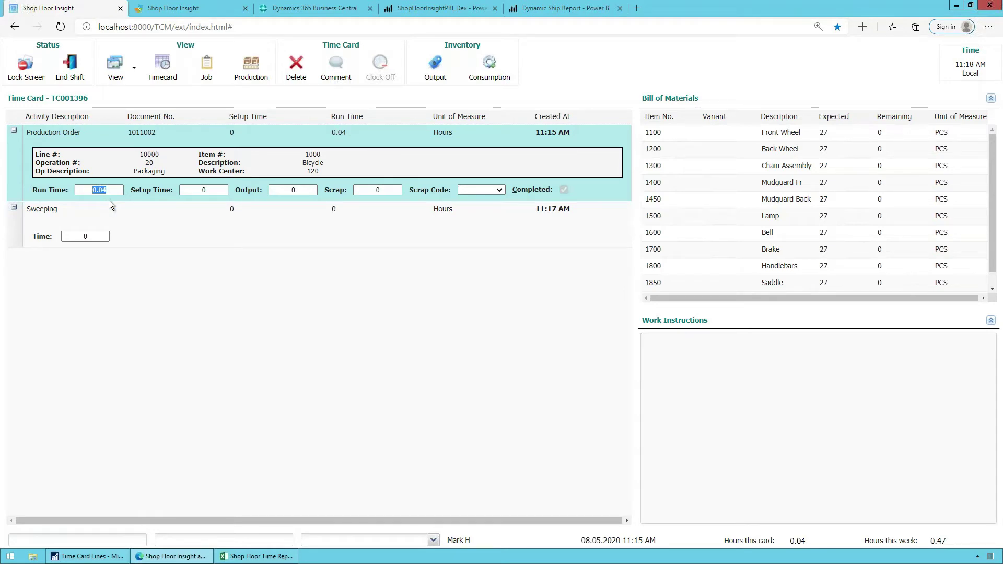
{"action": "left_click", "coordinate": [118, 221]}
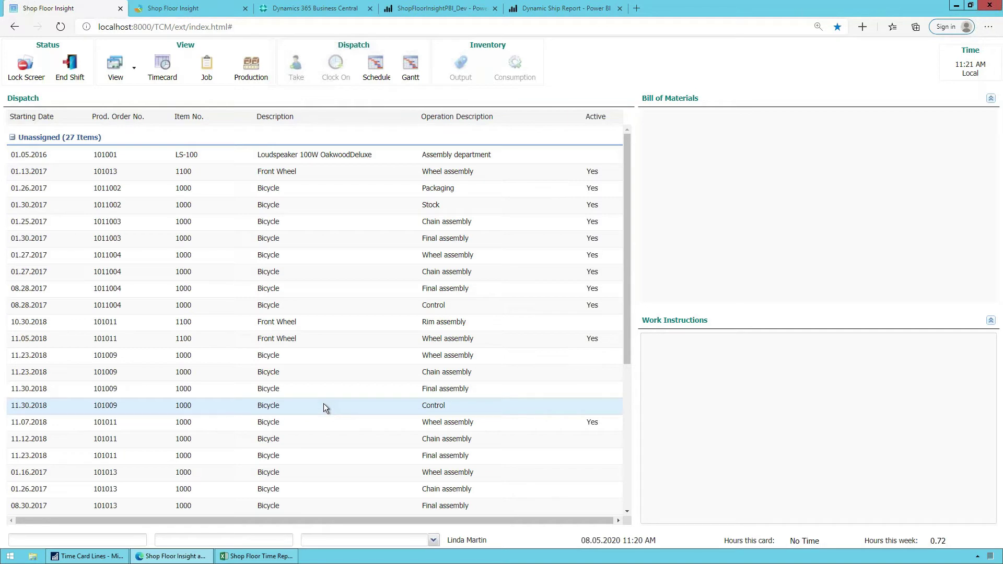
Add the Work Center No. column to the dispatch list and select the Front Wheel rim assembly operation of production order 101011.
{"action": "left_click", "coordinate": [619, 117]}
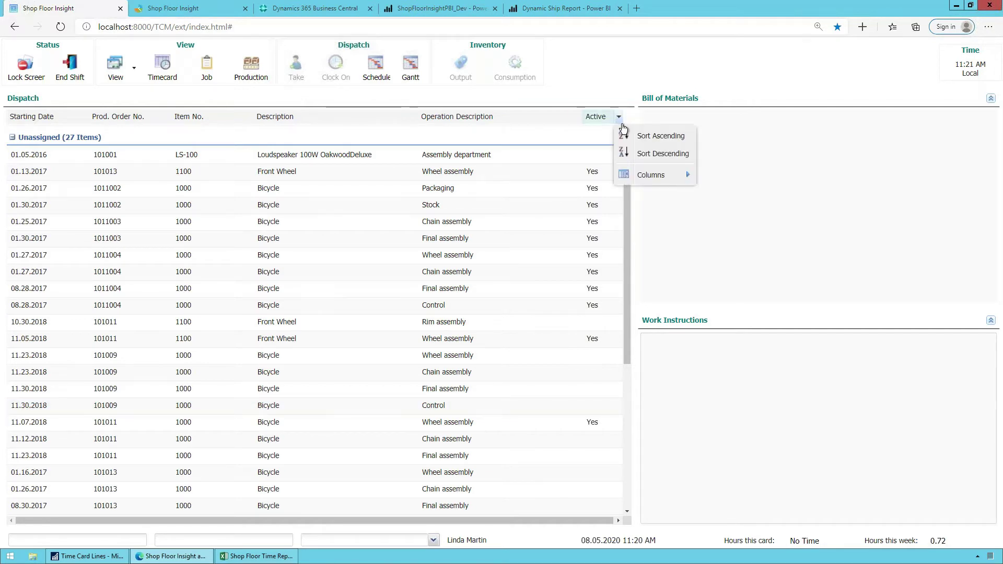
{"action": "mouse_move", "coordinate": [627, 175]}
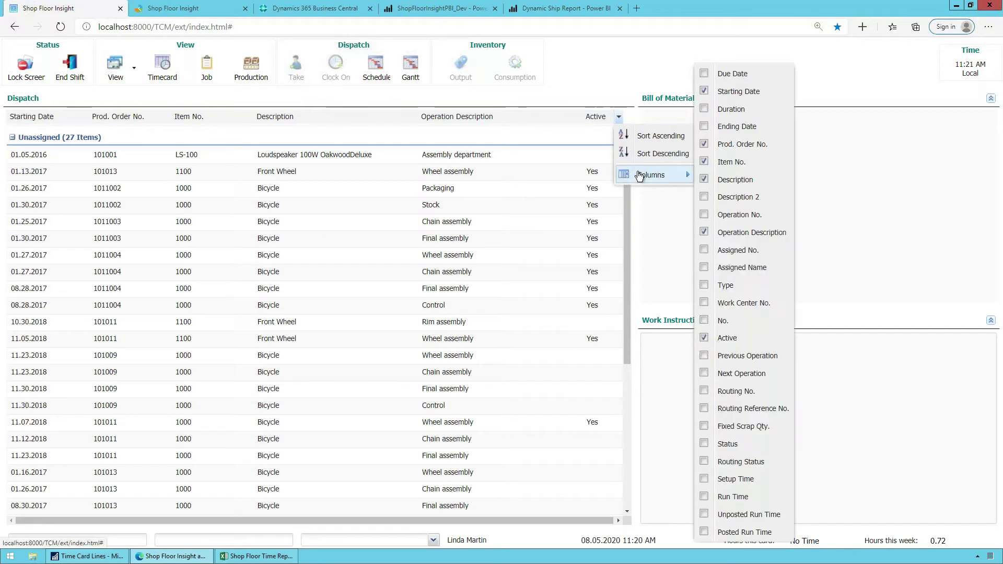
{"action": "left_click", "coordinate": [736, 304]}
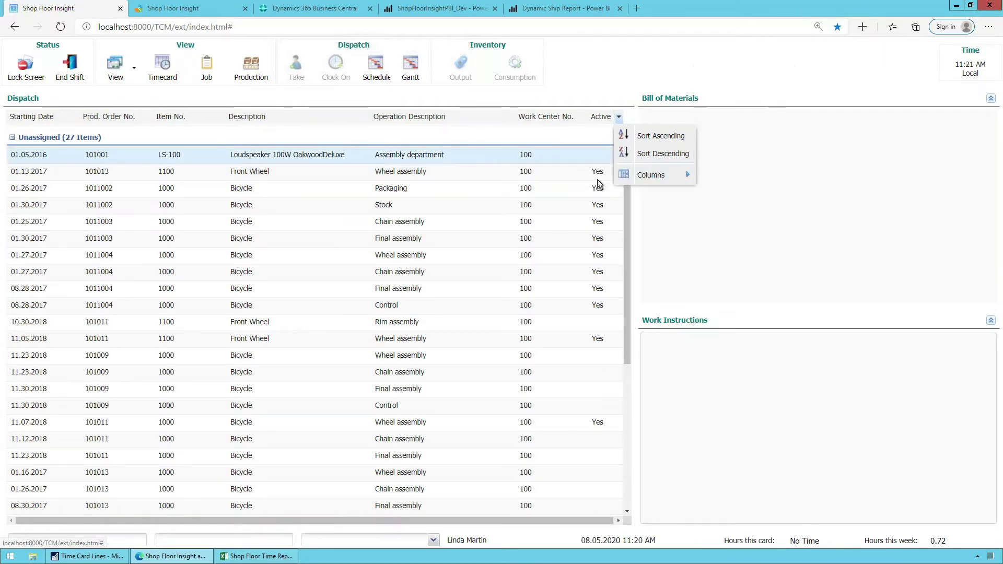
{"action": "left_click", "coordinate": [629, 230]}
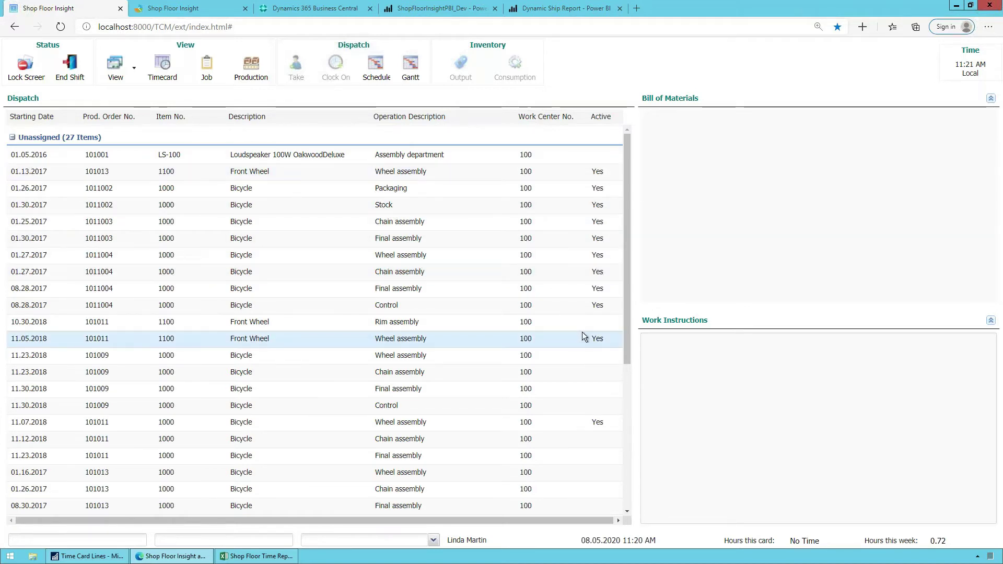
{"action": "left_click", "coordinate": [401, 324]}
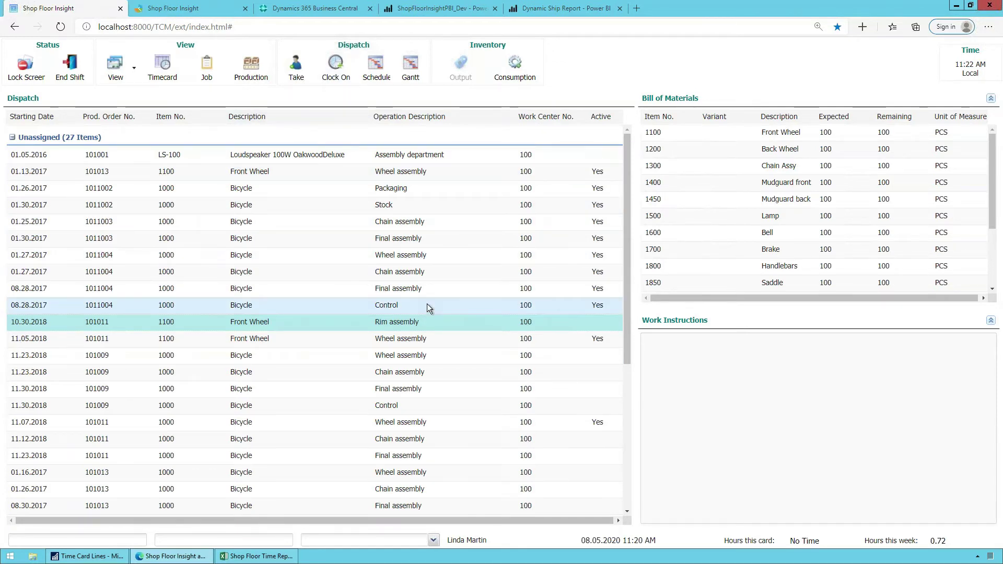
{"action": "scroll", "coordinate": [428, 303], "scroll_direction": "down", "scroll_amount": 5}
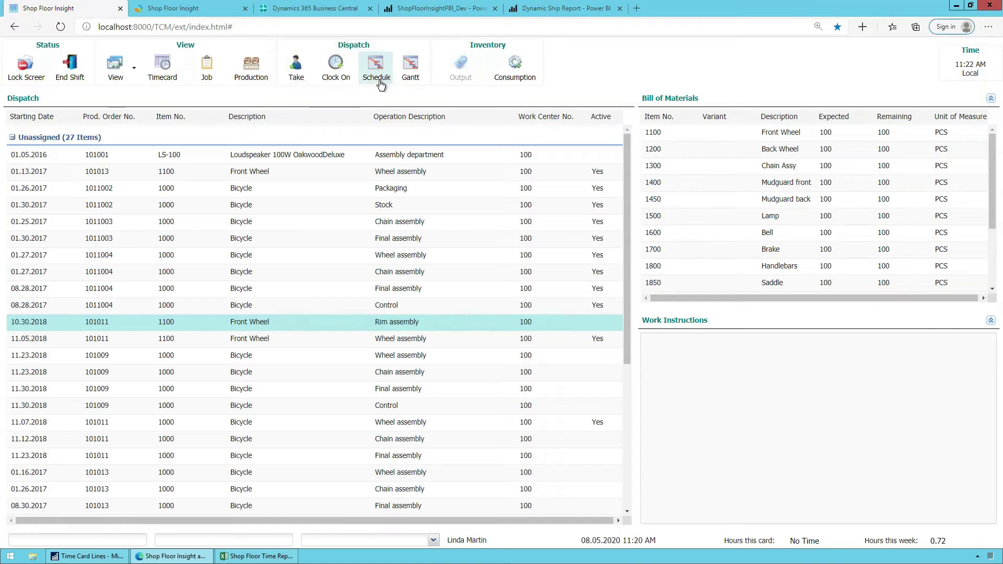
In the other Shop Floor Insight session, open the production scheduler and examine the operations by work center for late March and early April 2019.
{"action": "left_click", "coordinate": [178, 9]}
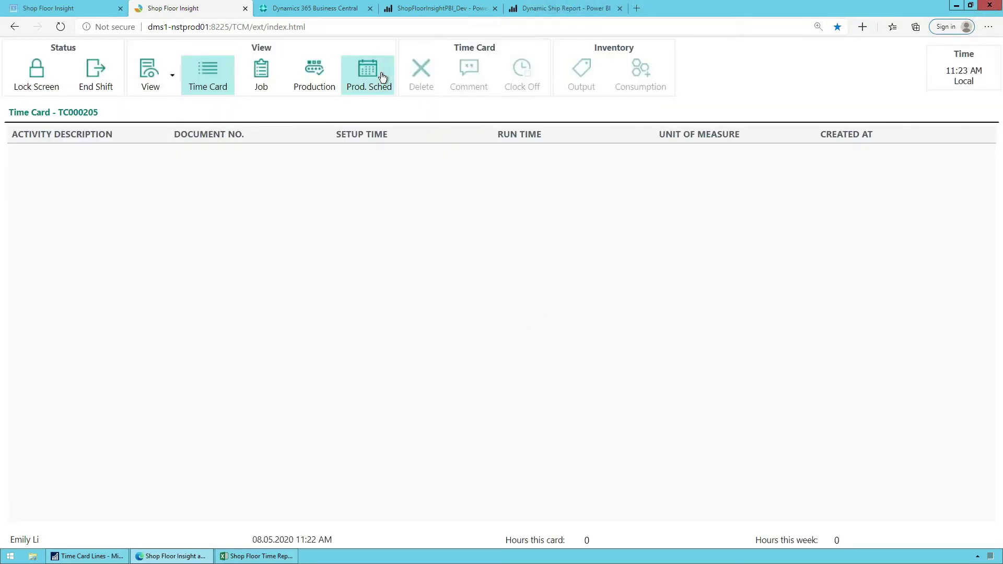
{"action": "left_click", "coordinate": [381, 77]}
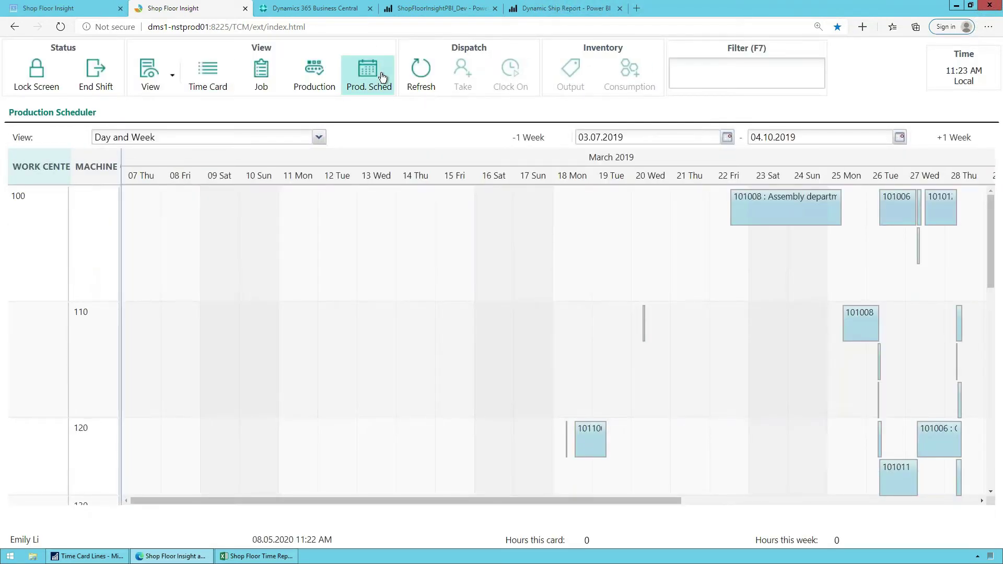
{"action": "left_click_drag", "start_coordinate": [801, 306], "coordinate": [347, 317]}
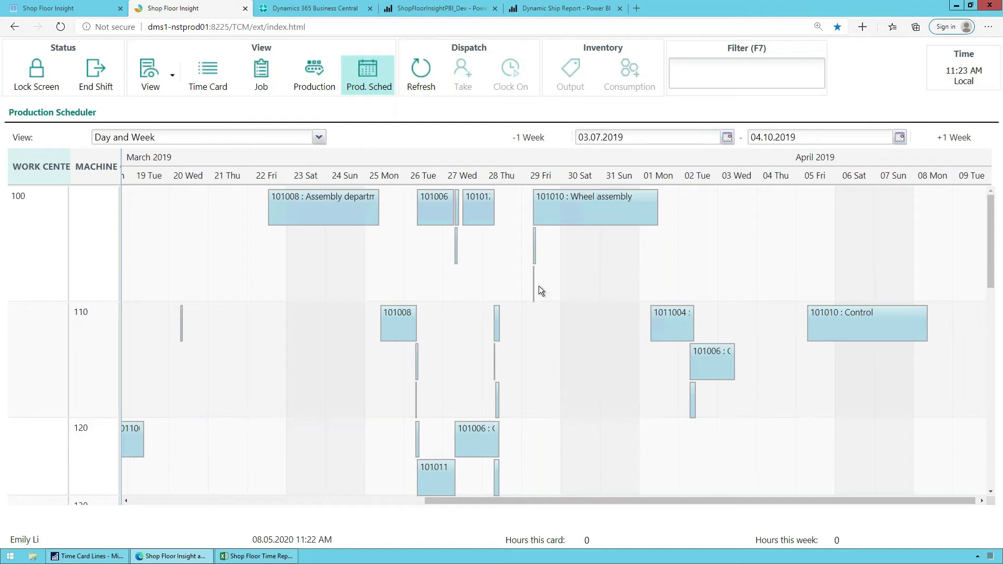
{"action": "mouse_move", "coordinate": [538, 287]}
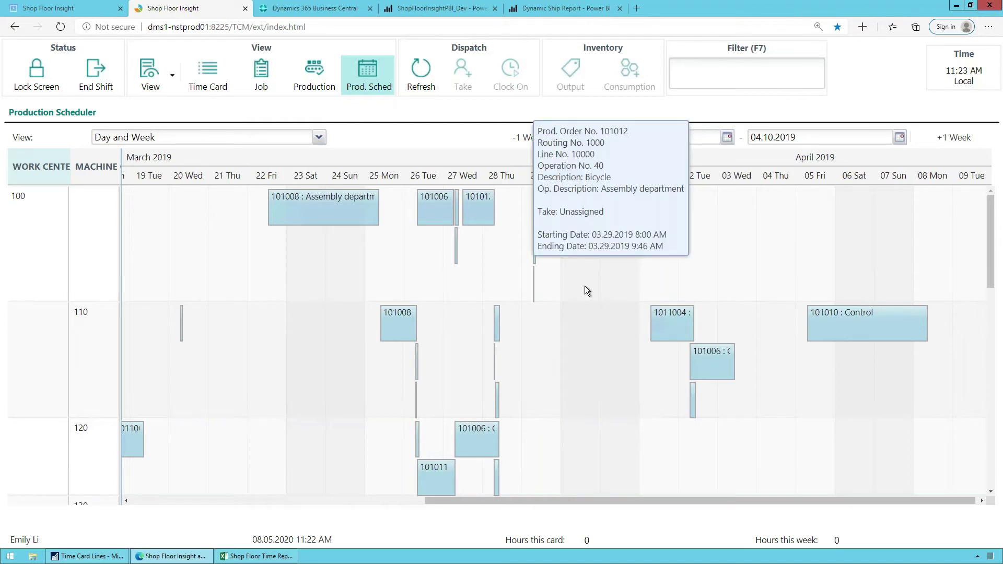
{"action": "scroll", "coordinate": [553, 350], "scroll_direction": "down", "scroll_amount": 2}
{"action": "scroll", "coordinate": [567, 387], "scroll_direction": "down", "scroll_amount": 3}
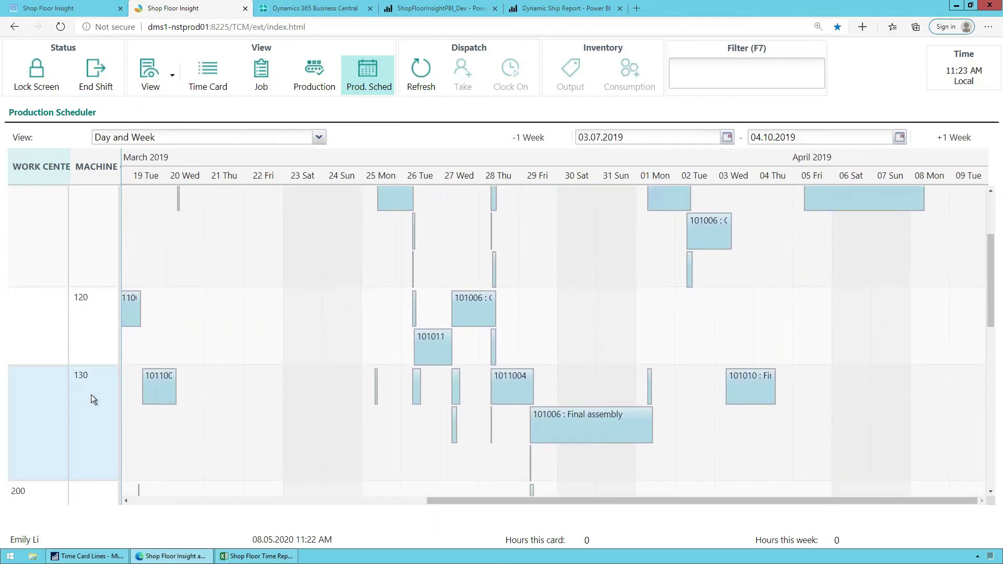
Select the Final assembly operation of production order 101006 at machine center 130 and examine its schedule and the available time scales.
{"action": "left_click", "coordinate": [572, 428]}
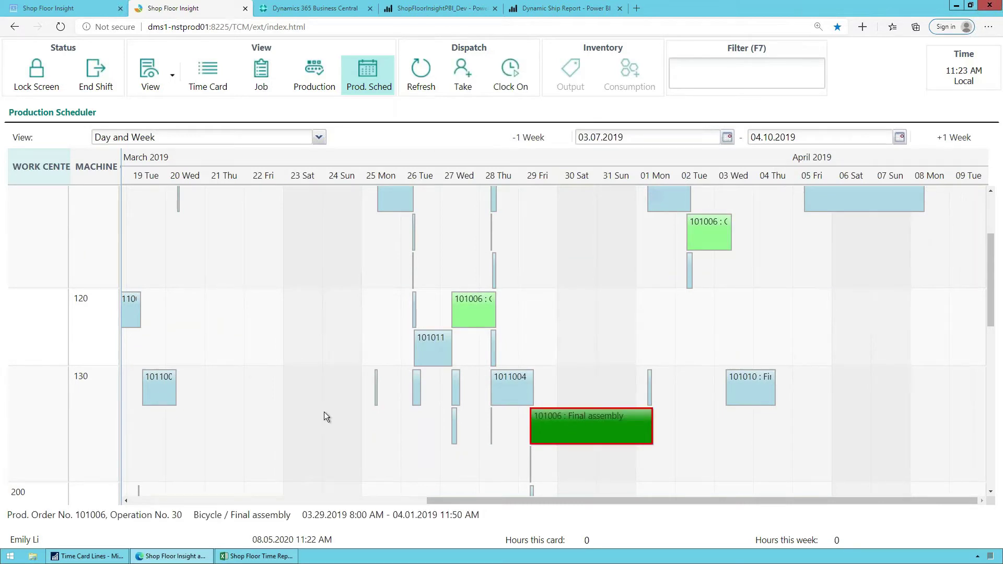
{"action": "left_click", "coordinate": [319, 137]}
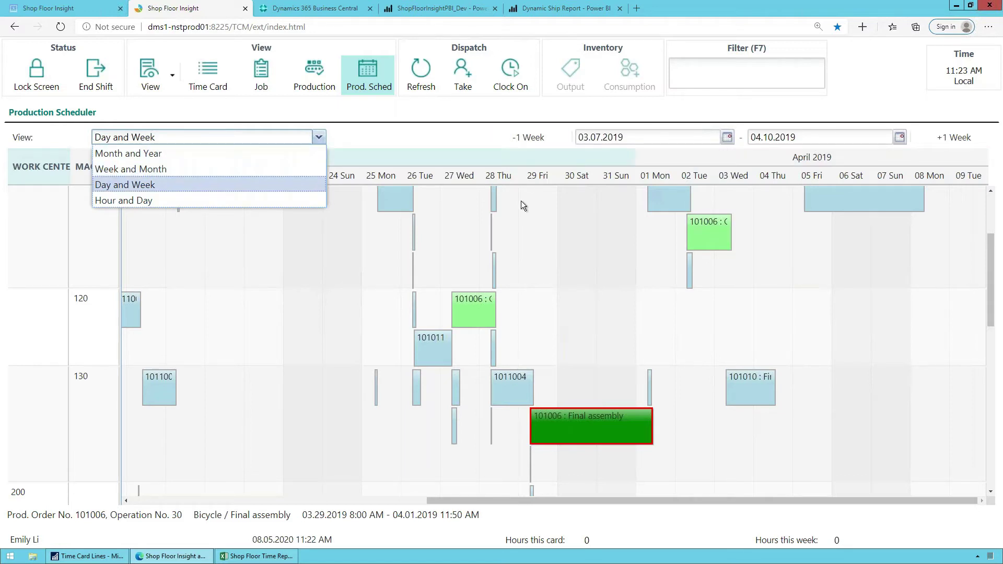
{"action": "left_click", "coordinate": [568, 419]}
{"action": "mouse_move", "coordinate": [568, 419]}
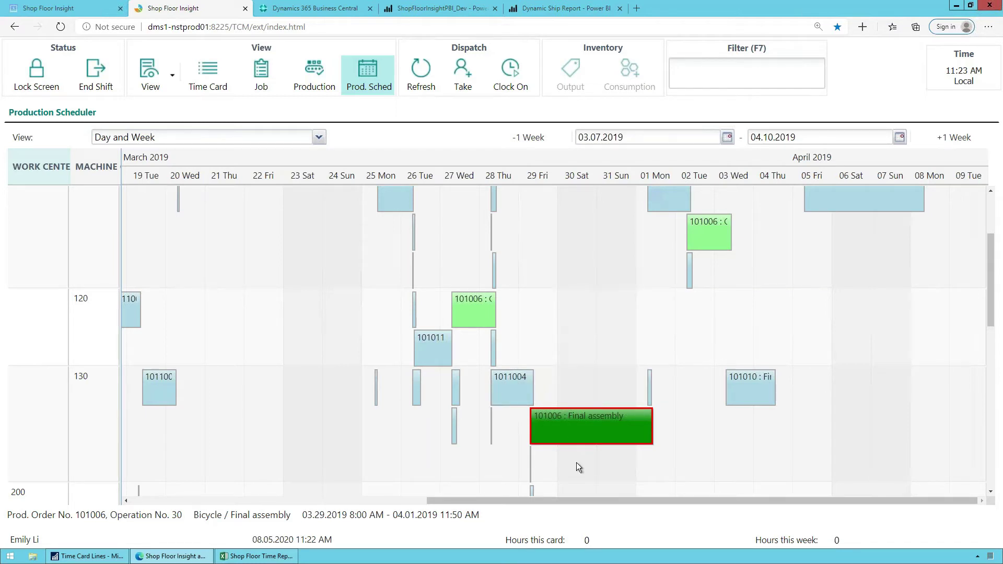
{"action": "scroll", "coordinate": [575, 462], "scroll_direction": "down", "scroll_amount": 2}
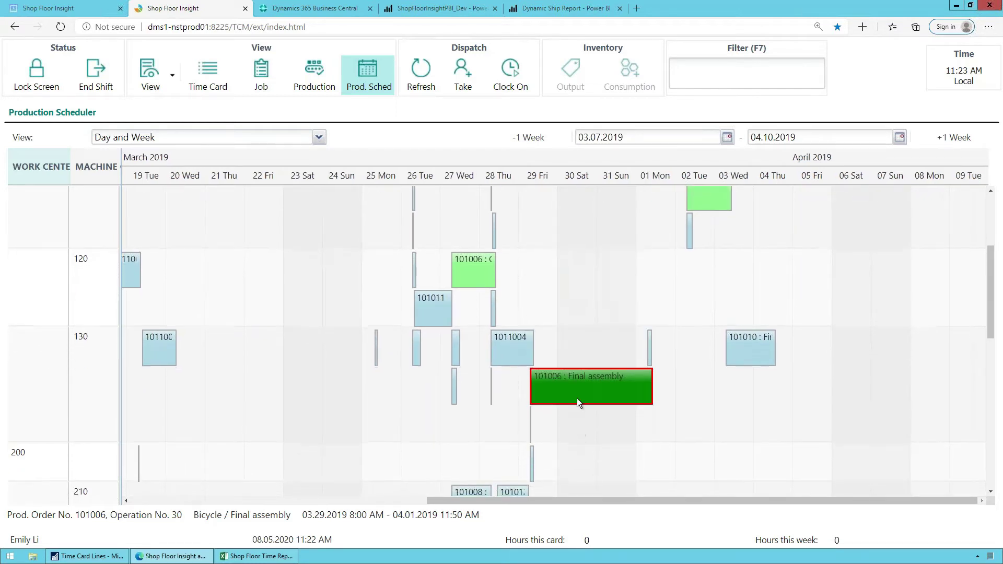
{"action": "scroll", "coordinate": [577, 429], "scroll_direction": "up", "scroll_amount": 2}
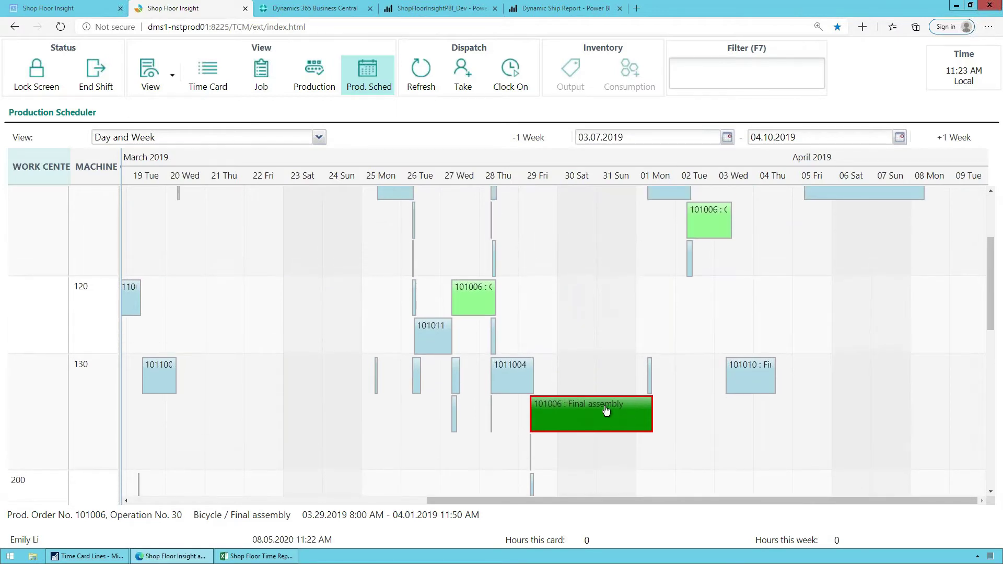
{"action": "scroll", "coordinate": [606, 324], "scroll_direction": "up", "scroll_amount": 1}
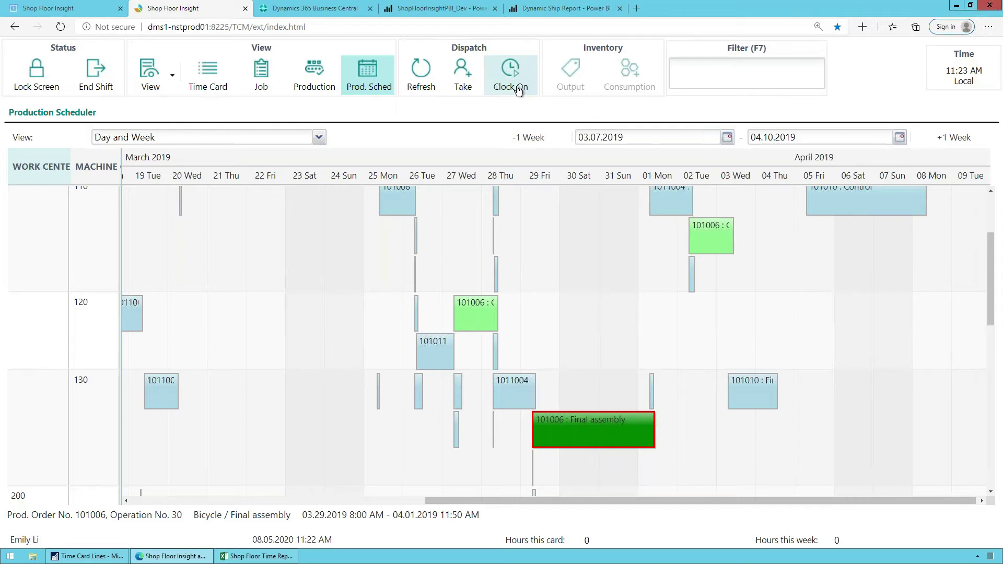
{"action": "scroll", "coordinate": [620, 307], "scroll_direction": "down", "scroll_amount": 1}
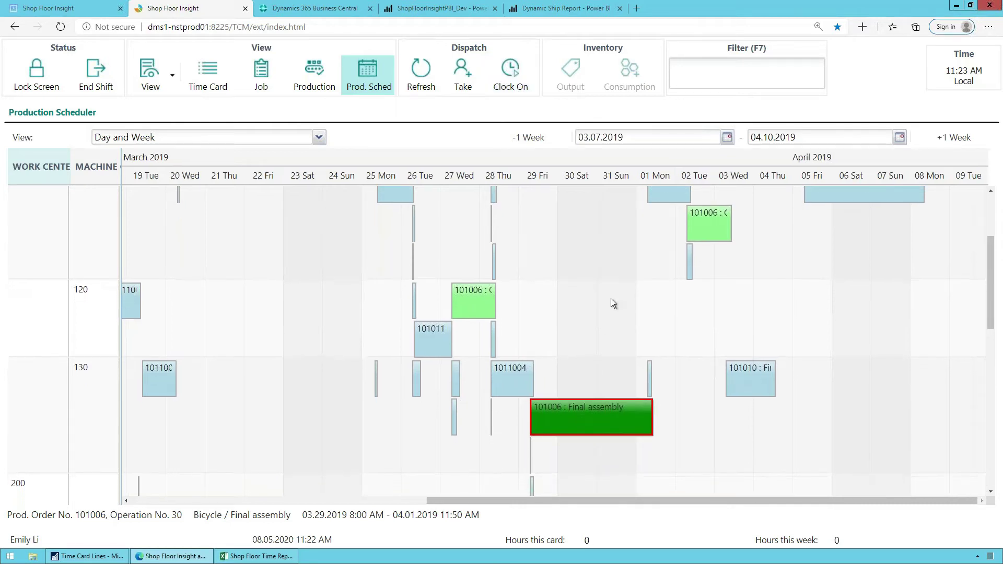
{"action": "scroll", "coordinate": [607, 300], "scroll_direction": "up", "scroll_amount": 1}
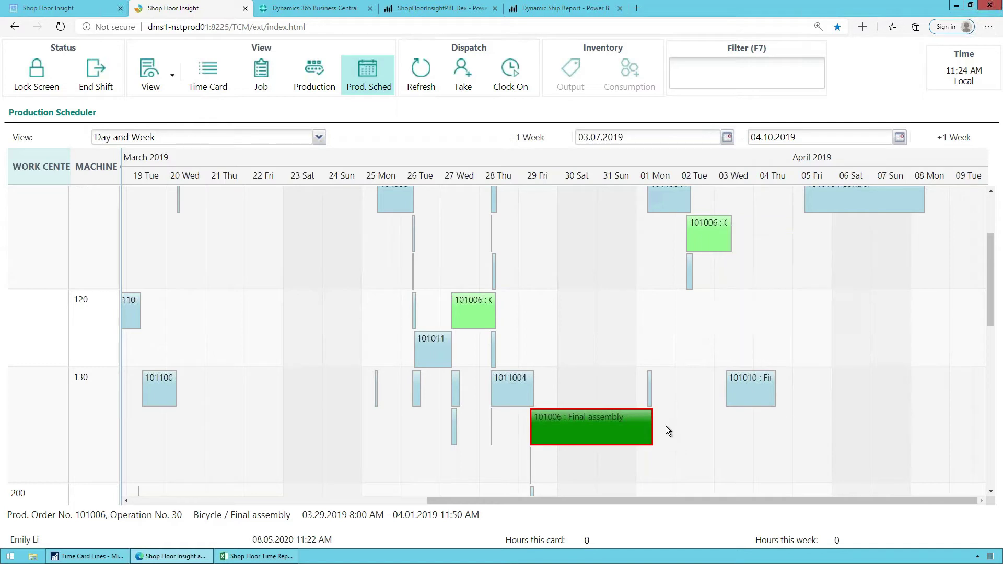
{"action": "mouse_move", "coordinate": [578, 446]}
{"action": "mouse_move", "coordinate": [629, 438]}
Show the Bill of Materials and Work Instructions for the selected Final assembly operation beside the production scheduler.
{"action": "left_click", "coordinate": [171, 75]}
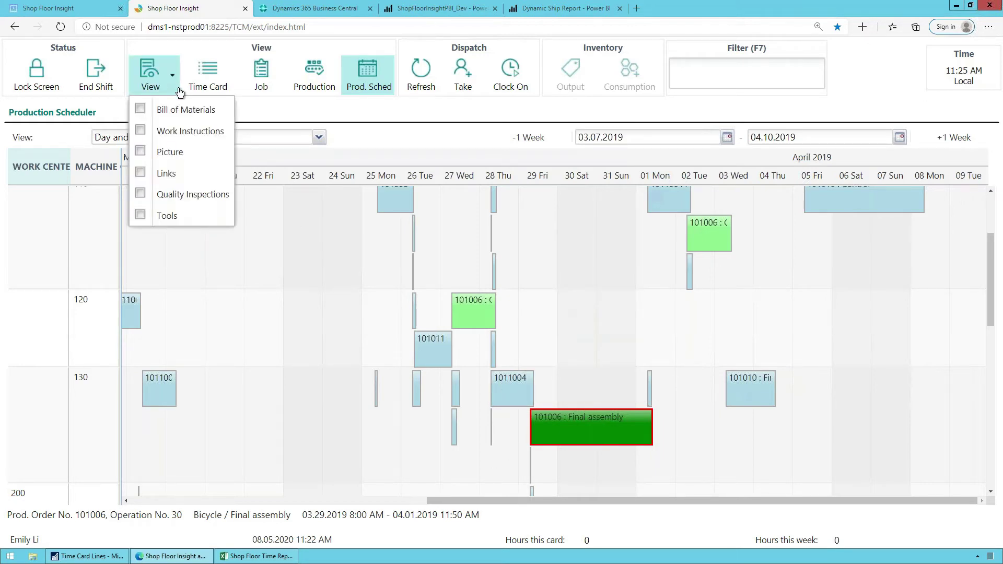
{"action": "left_click", "coordinate": [194, 109]}
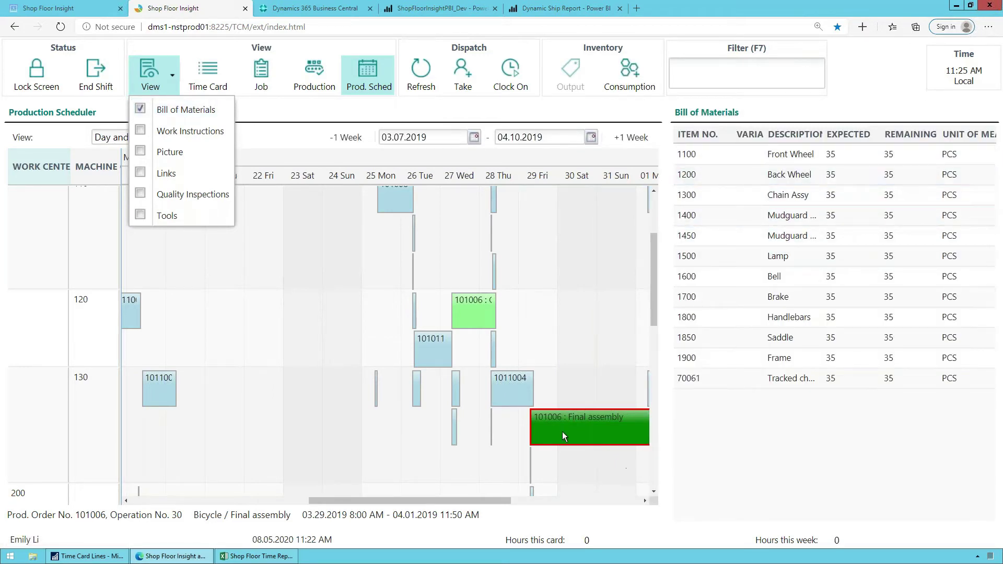
{"action": "left_click", "coordinate": [203, 135]}
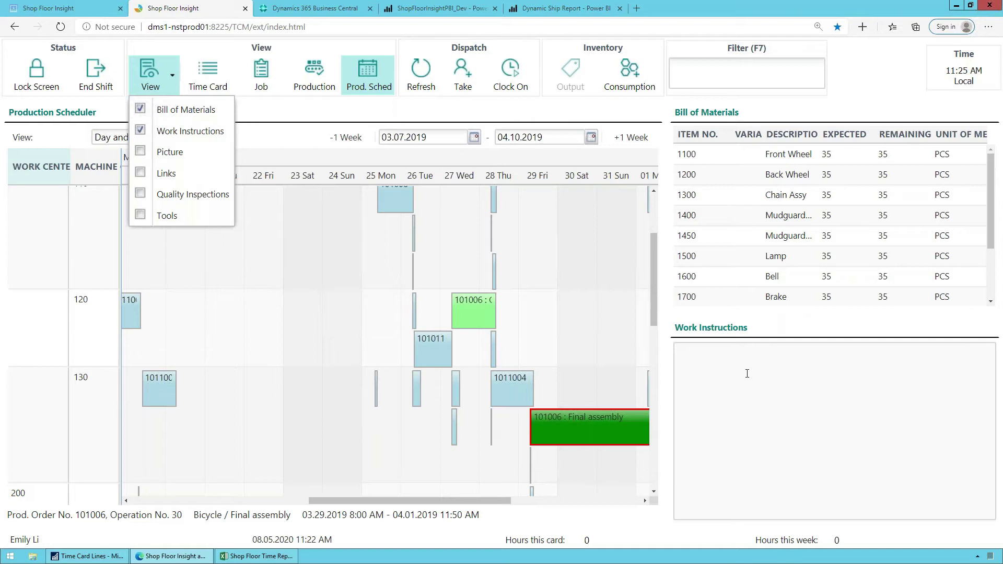
{"action": "left_click_drag", "start_coordinate": [583, 386], "coordinate": [535, 378]}
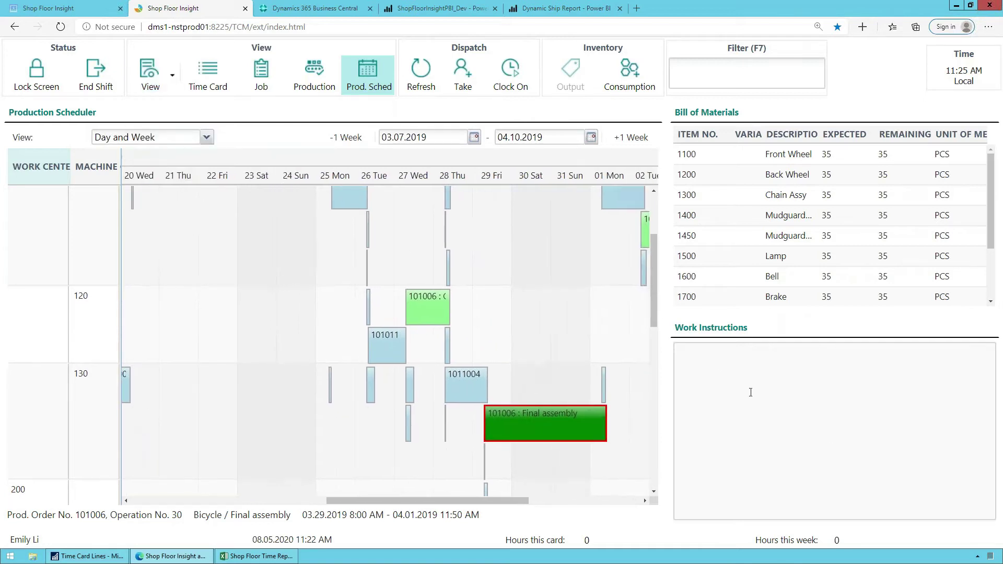
Show the bicycle's Picture and the operation's Links in turn, hiding each one again.
{"action": "left_click", "coordinate": [151, 76]}
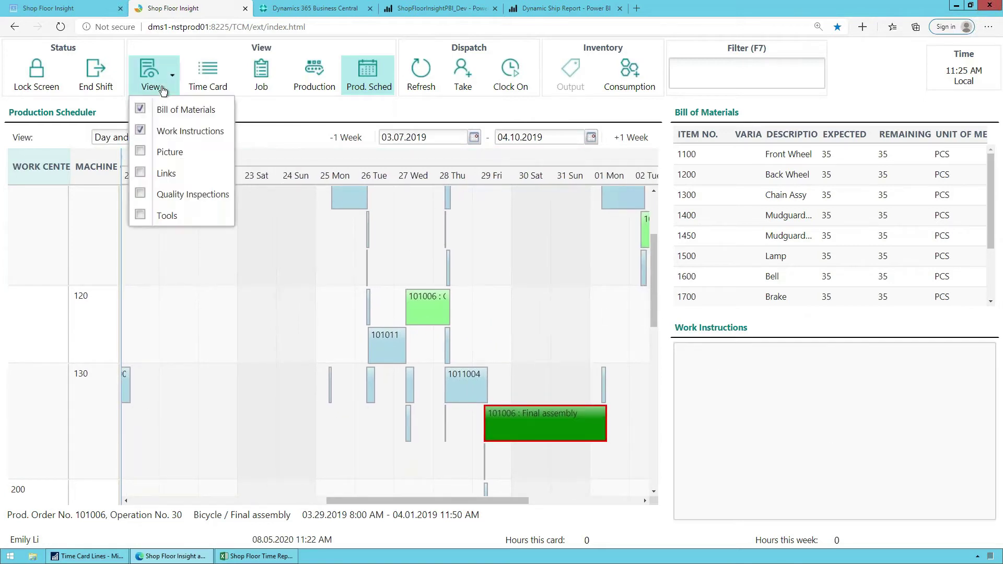
{"action": "left_click", "coordinate": [163, 154]}
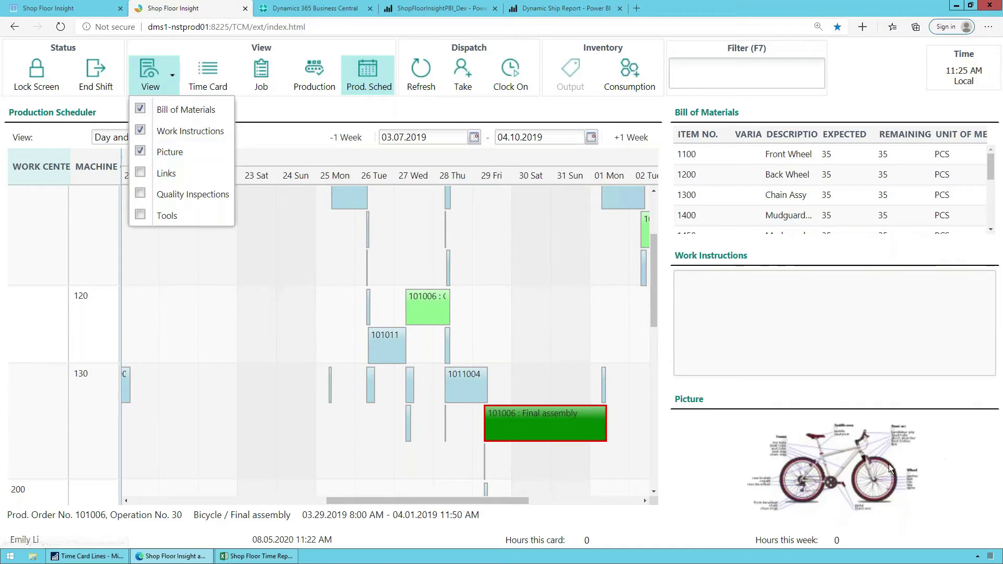
{"action": "left_click", "coordinate": [164, 152]}
{"action": "left_click", "coordinate": [166, 176]}
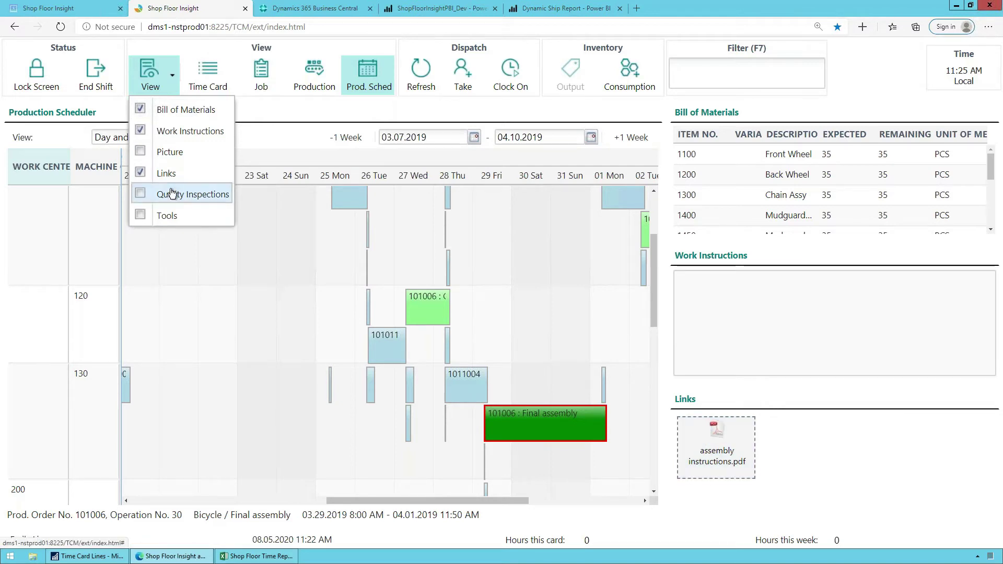
{"action": "left_click", "coordinate": [160, 174]}
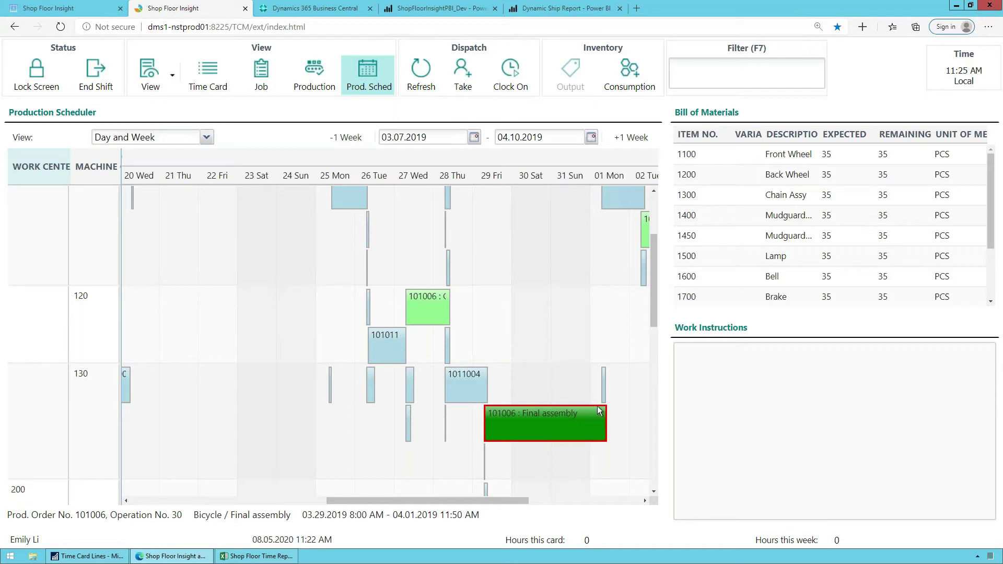
Review the details of production order 101006's Final assembly operation in the scheduler and clock on to it.
{"action": "scroll", "coordinate": [616, 299], "scroll_direction": "right", "scroll_amount": 2}
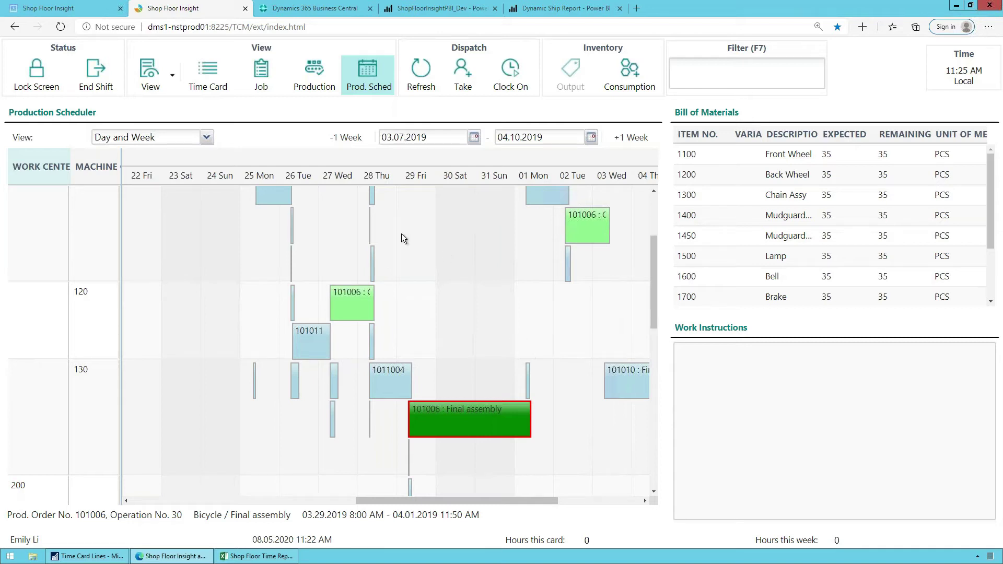
{"action": "mouse_move", "coordinate": [447, 413]}
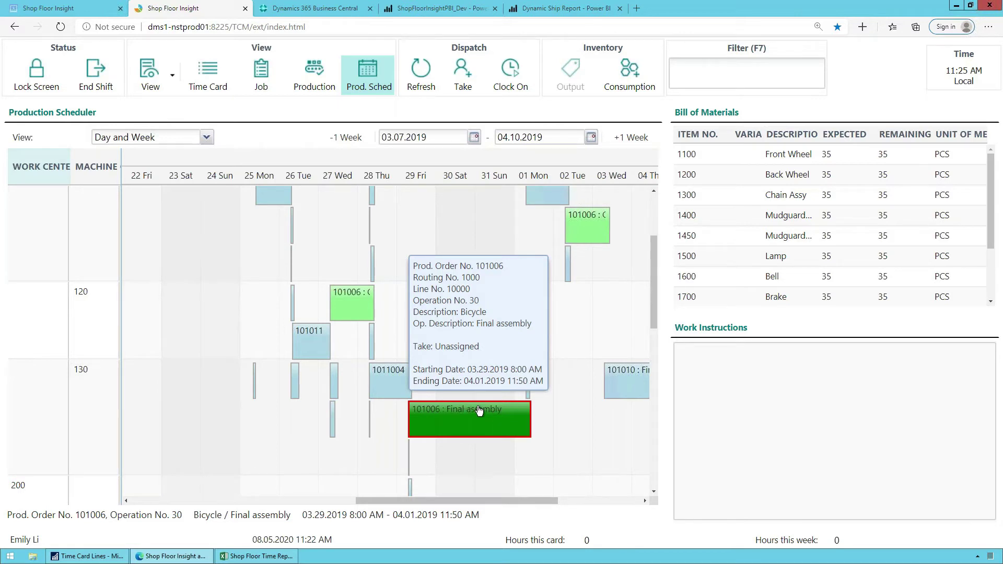
{"action": "scroll", "coordinate": [418, 203], "scroll_direction": "right", "scroll_amount": 1}
{"action": "scroll", "coordinate": [418, 204], "scroll_direction": "down", "scroll_amount": 1}
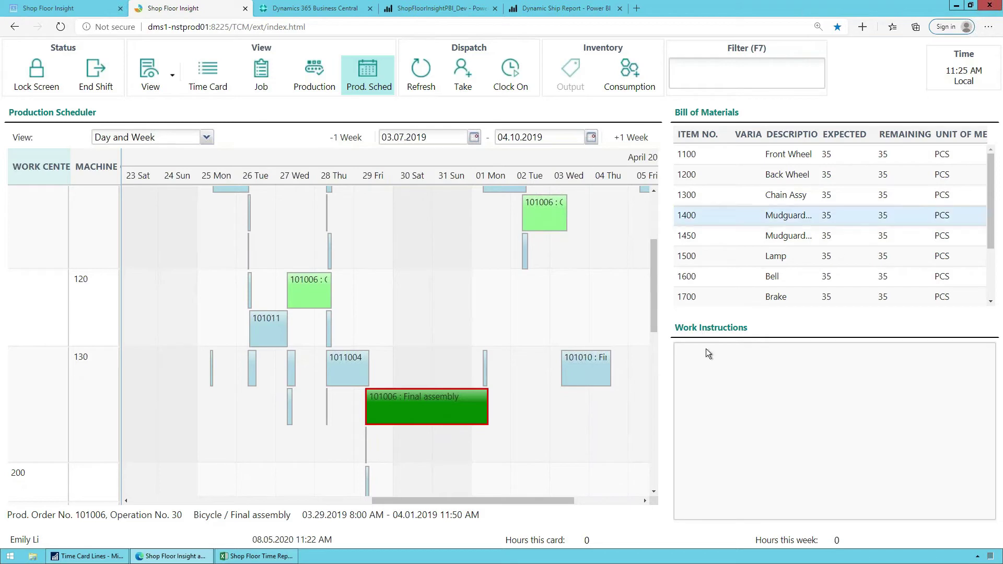
{"action": "left_click", "coordinate": [523, 86]}
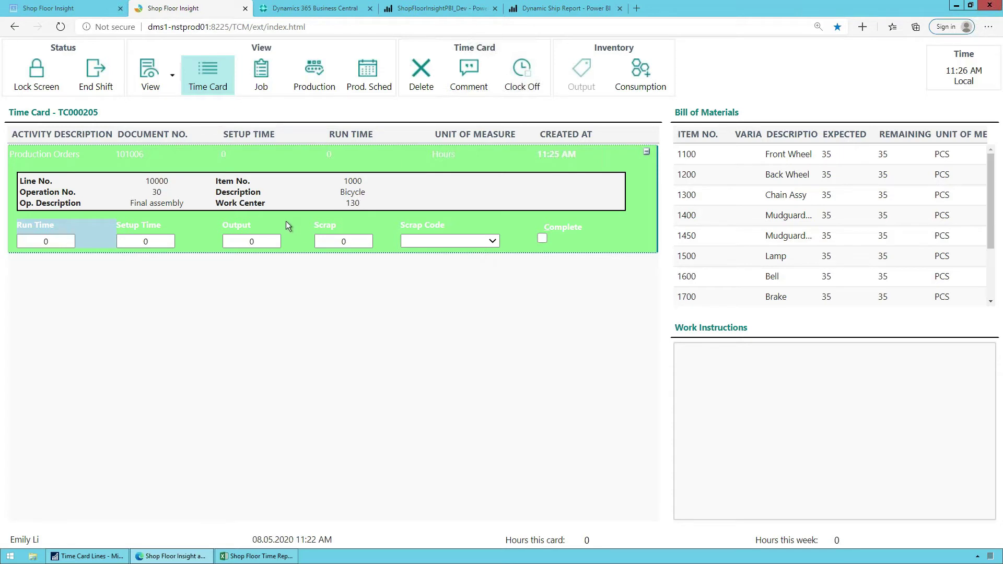
Return to the production scheduler, open the dispatch list and select operation 30 of bicycle production order 101005.
{"action": "left_click", "coordinate": [384, 77]}
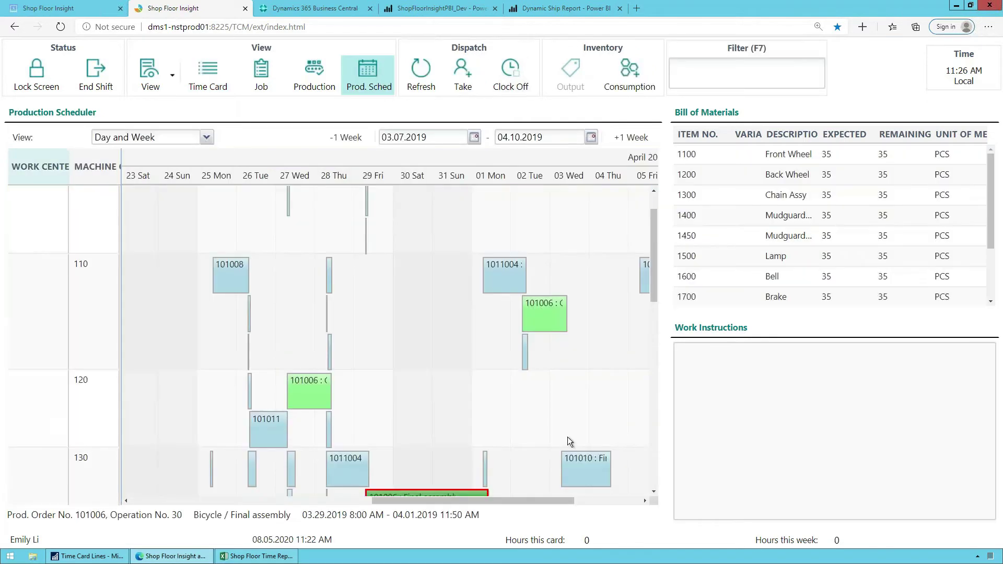
{"action": "left_click", "coordinate": [319, 74]}
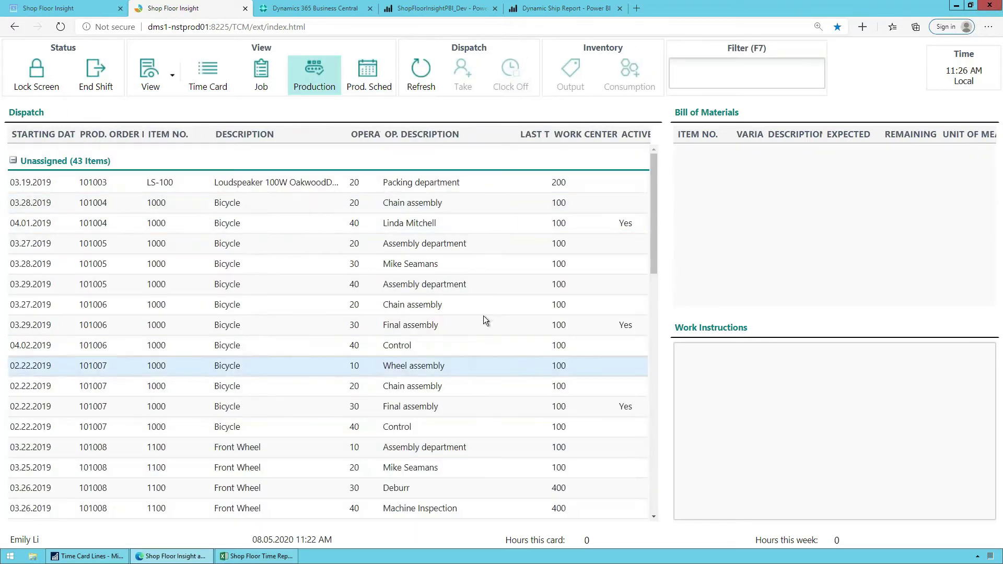
{"action": "left_click", "coordinate": [428, 265]}
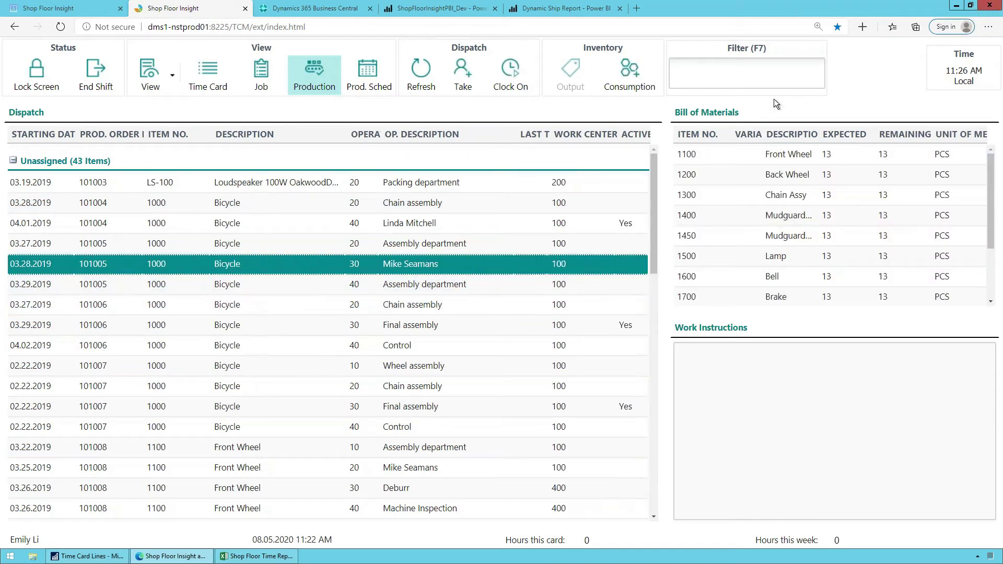
Filter the dispatch list by "chain" and by "004", and clear the filter.
{"action": "key", "text": "F7"}
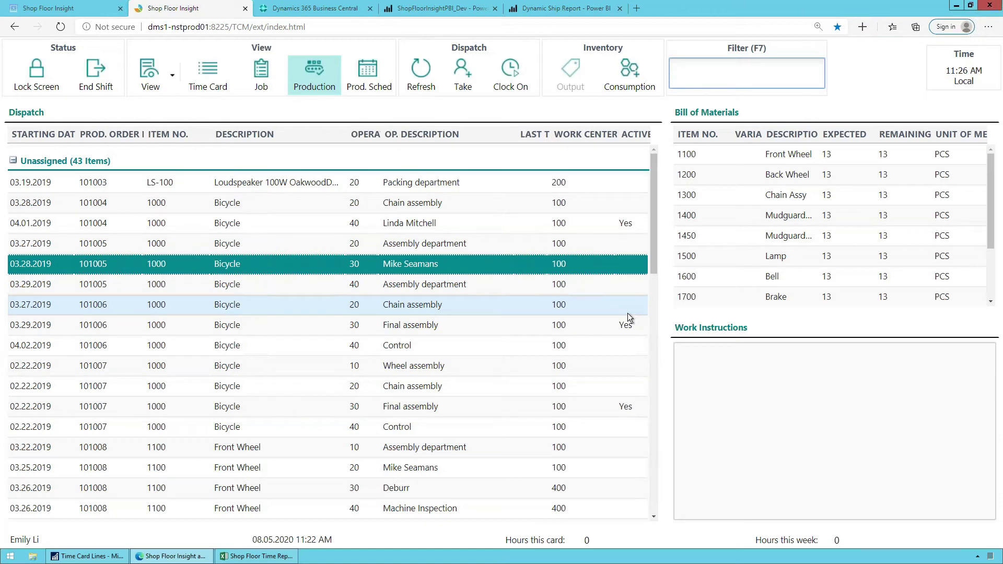
{"action": "type", "text": "chain"}
{"action": "key", "text": "ctrl+a"}
{"action": "type", "text": "004"}
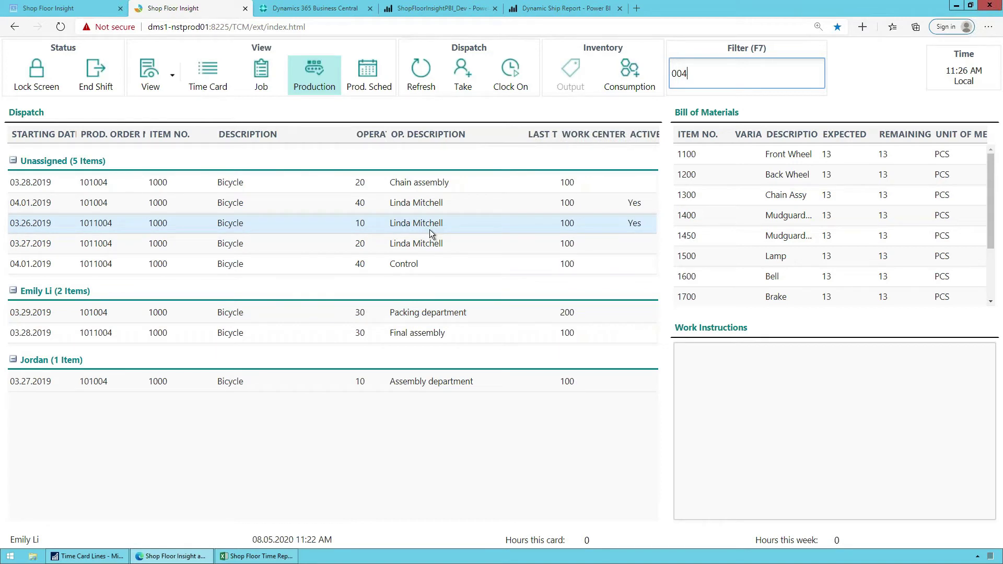
{"action": "key", "text": "BackSpace"}
{"action": "key", "text": "BackSpace"}
{"action": "key", "text": "BackSpace"}
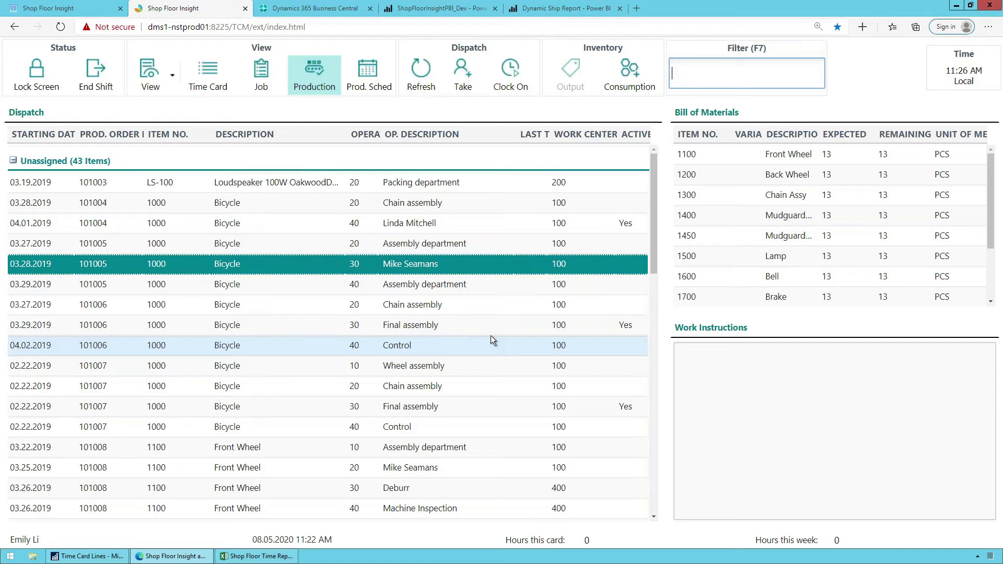
In the other Shop Floor Insight session, clock on to production order 1011004's Chain assembly and review its work instructions and bill of materials.
{"action": "key", "text": "ctrl+shift+Tab"}
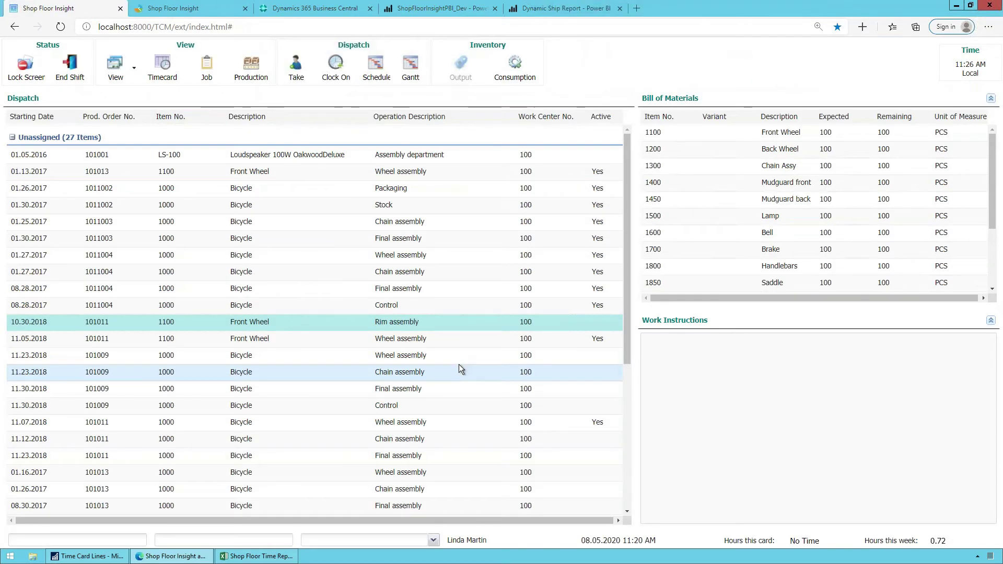
{"action": "key", "text": "Return"}
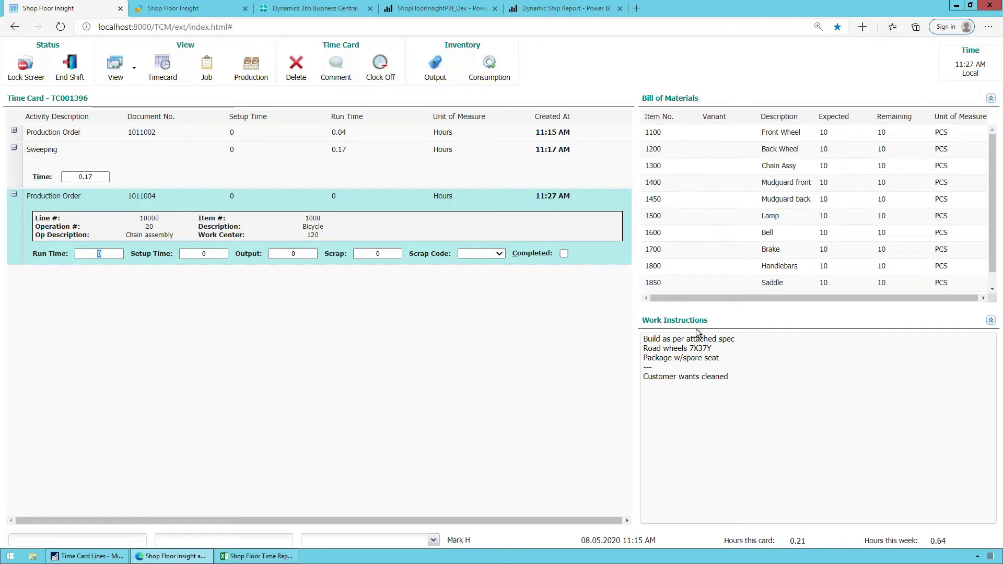
{"action": "triple_click", "coordinate": [743, 378]}
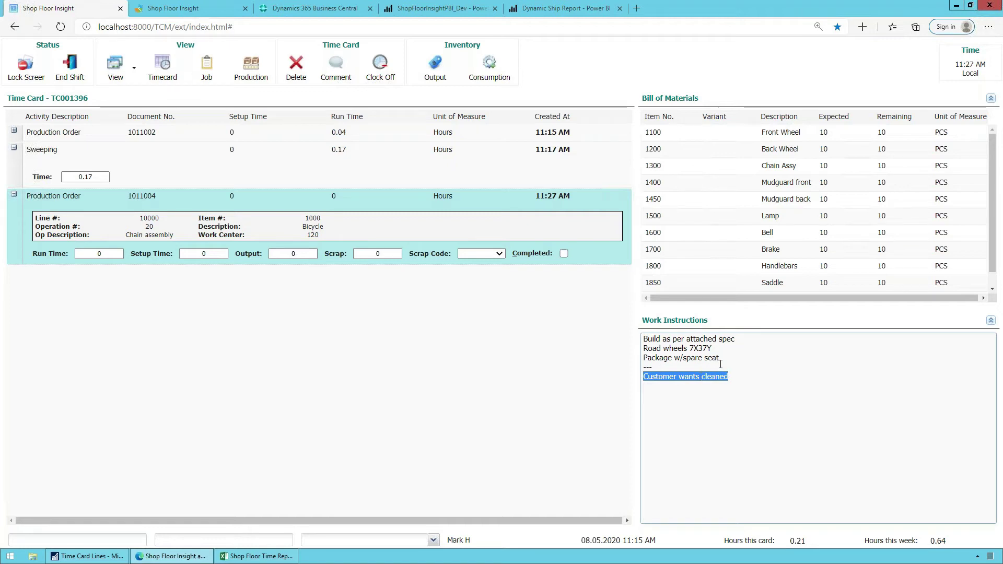
{"action": "left_click_drag", "start_coordinate": [720, 360], "coordinate": [644, 339]}
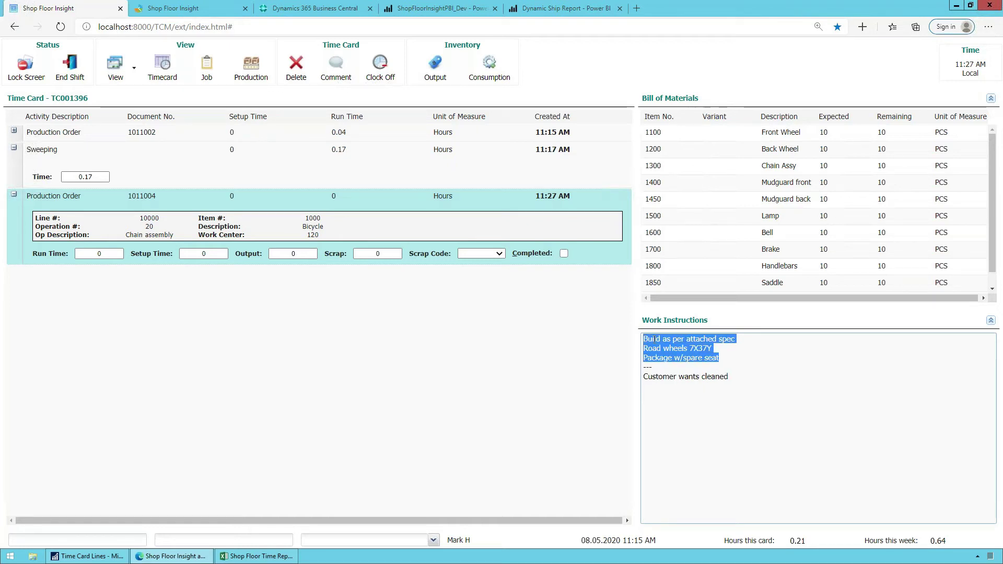
{"action": "left_click", "coordinate": [723, 365]}
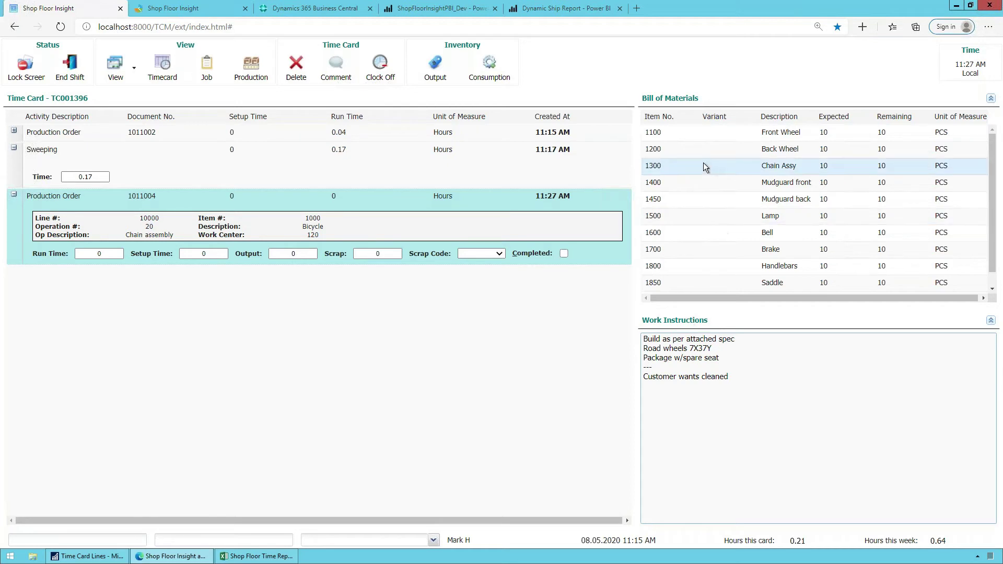
{"action": "left_click_drag", "start_coordinate": [756, 116], "coordinate": [723, 111]}
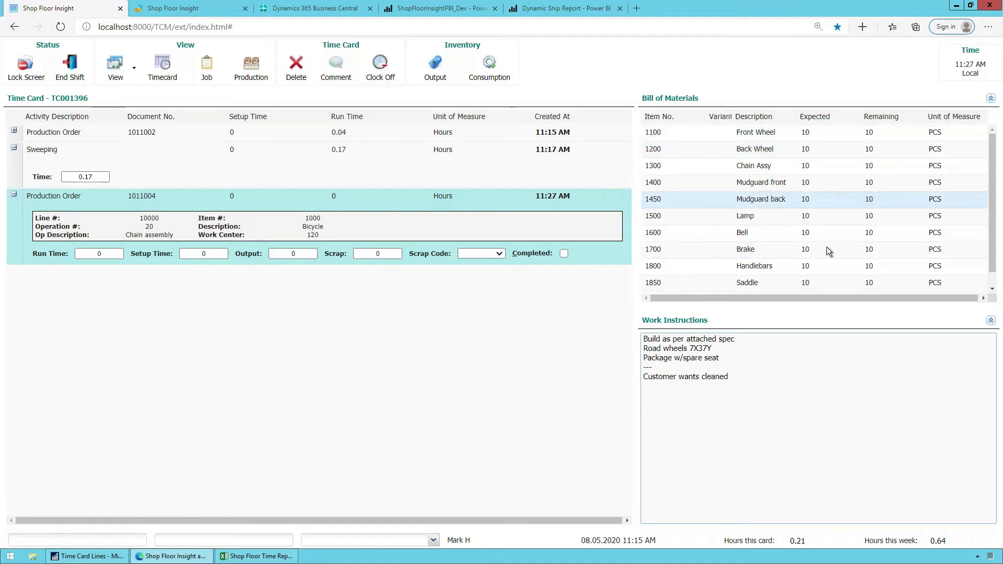
Enter consumption quantities of 10 for the Front Wheel and 11 for the Back Wheel, and close the consumption entry without registering.
{"action": "left_click", "coordinate": [489, 65]}
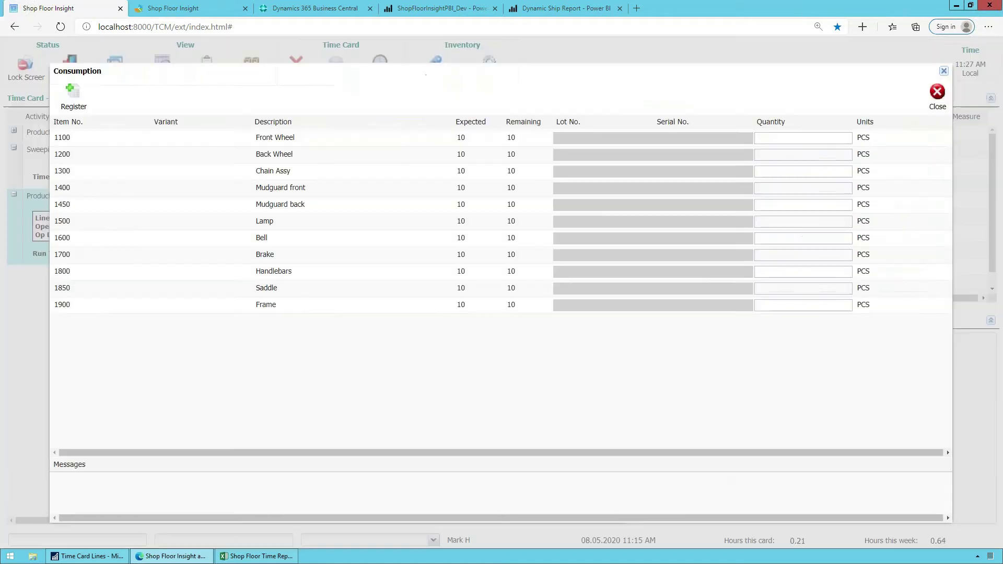
{"action": "left_click", "coordinate": [810, 141]}
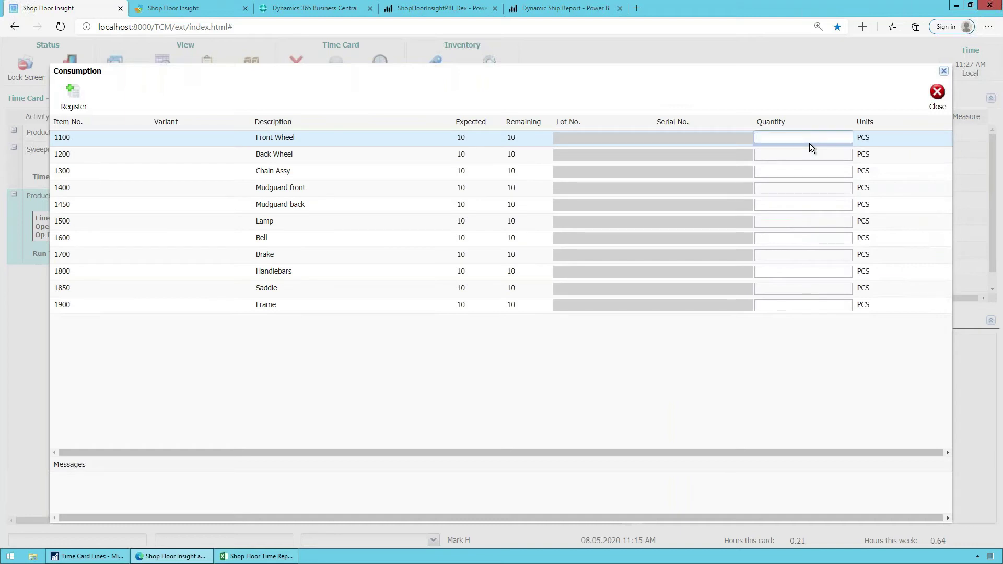
{"action": "type", "text": "10"}
{"action": "key", "text": "Tab"}
{"action": "type", "text": "11"}
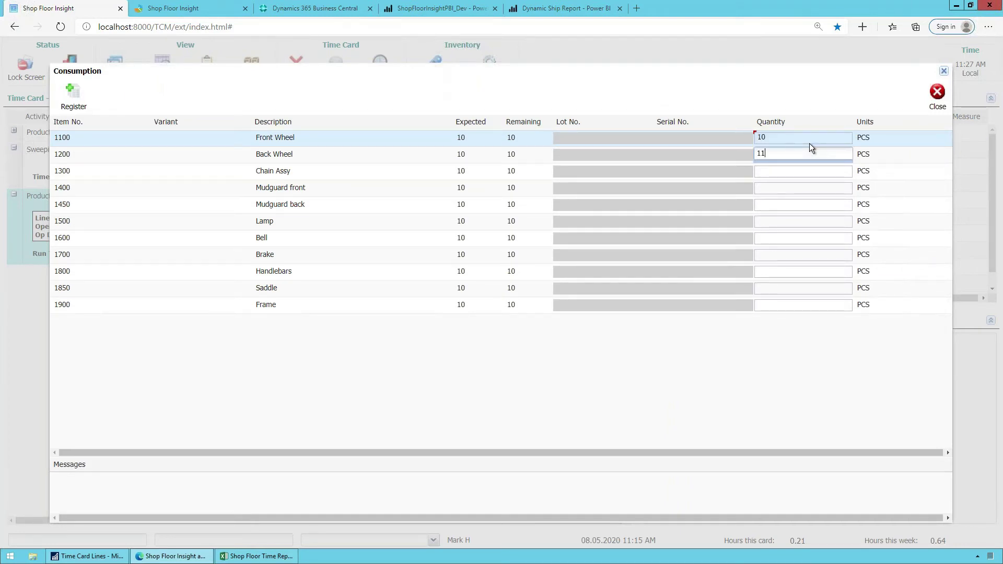
{"action": "key", "text": "Tab"}
{"action": "left_click", "coordinate": [775, 155]}
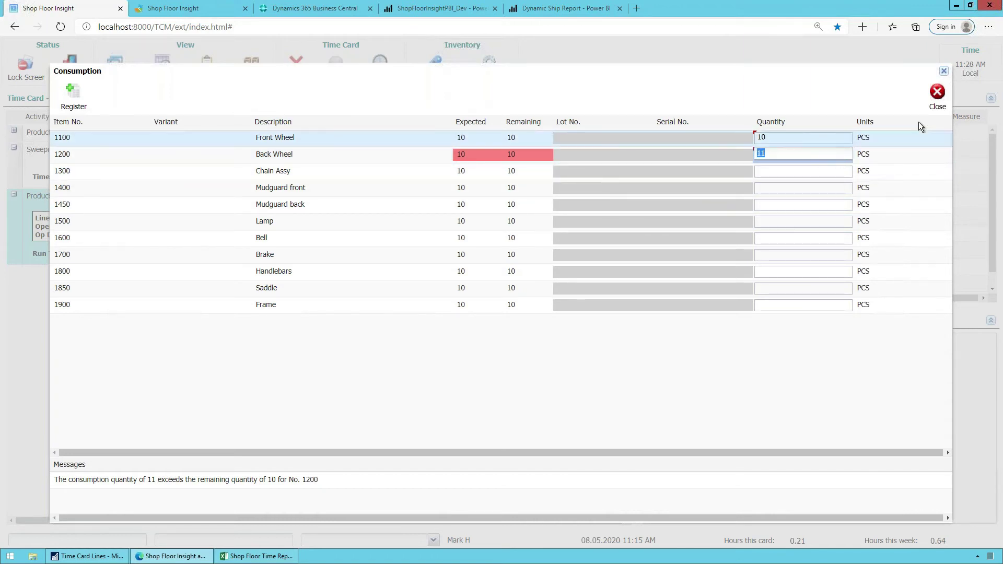
{"action": "left_click", "coordinate": [937, 93]}
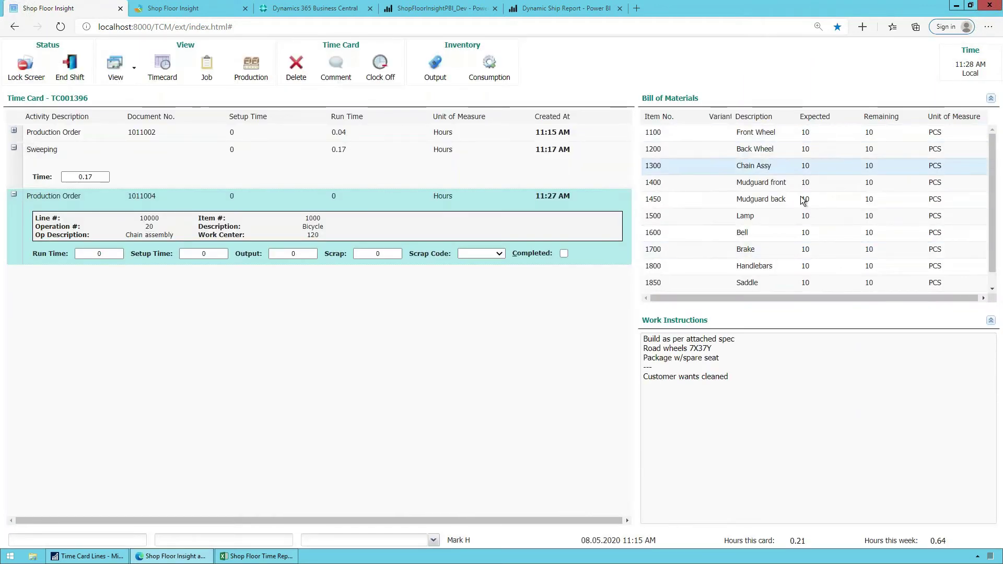
Review the output entry and output history for production order 1011004's Chain assembly, and show the order's linked documents.
{"action": "left_click", "coordinate": [433, 66]}
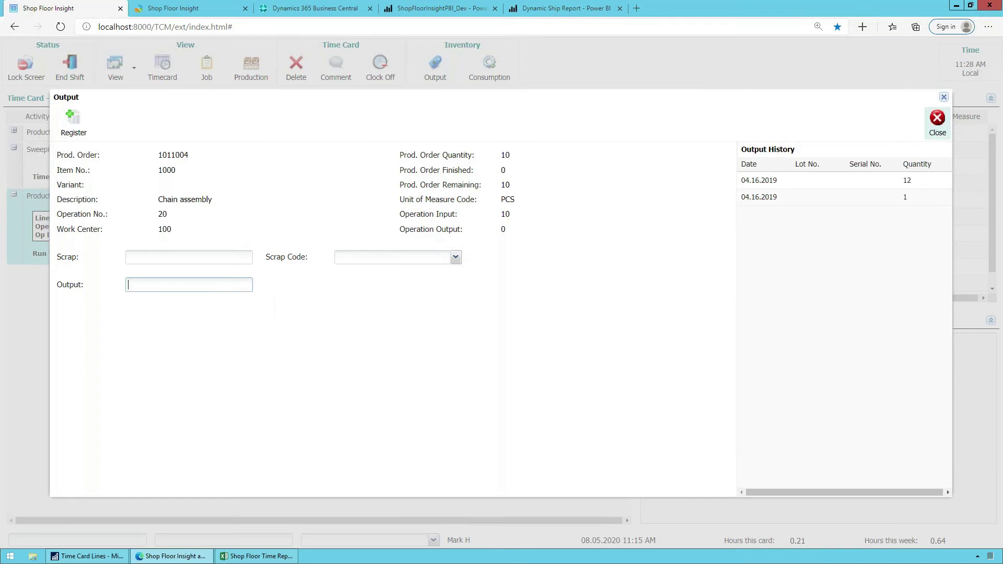
{"action": "left_click", "coordinate": [937, 119]}
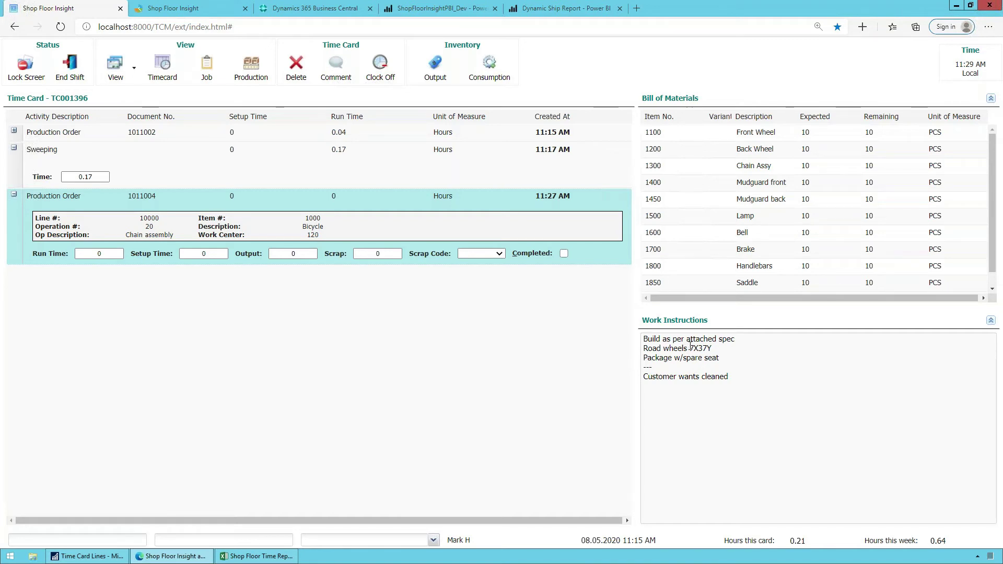
{"action": "left_click", "coordinate": [117, 66]}
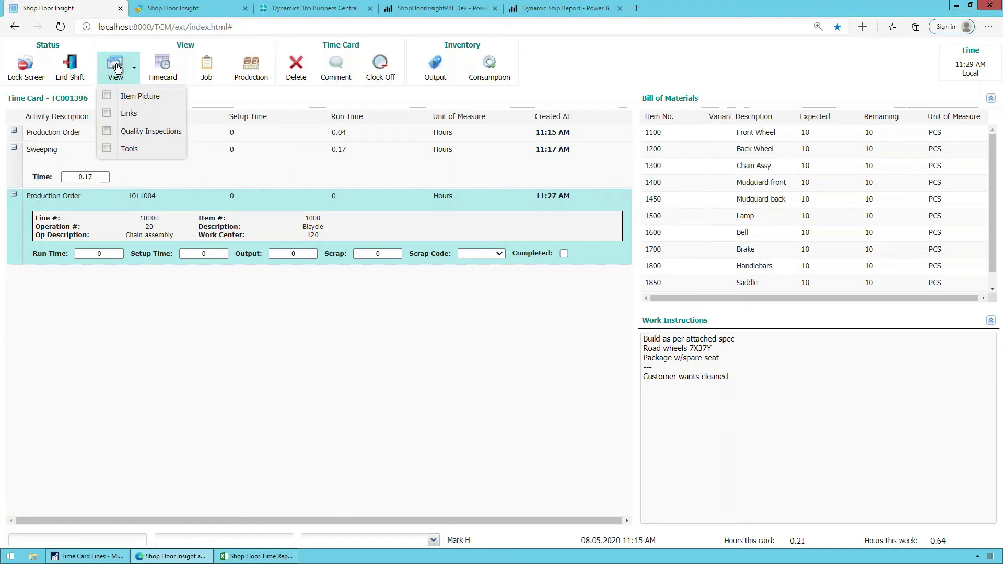
{"action": "left_click", "coordinate": [131, 113]}
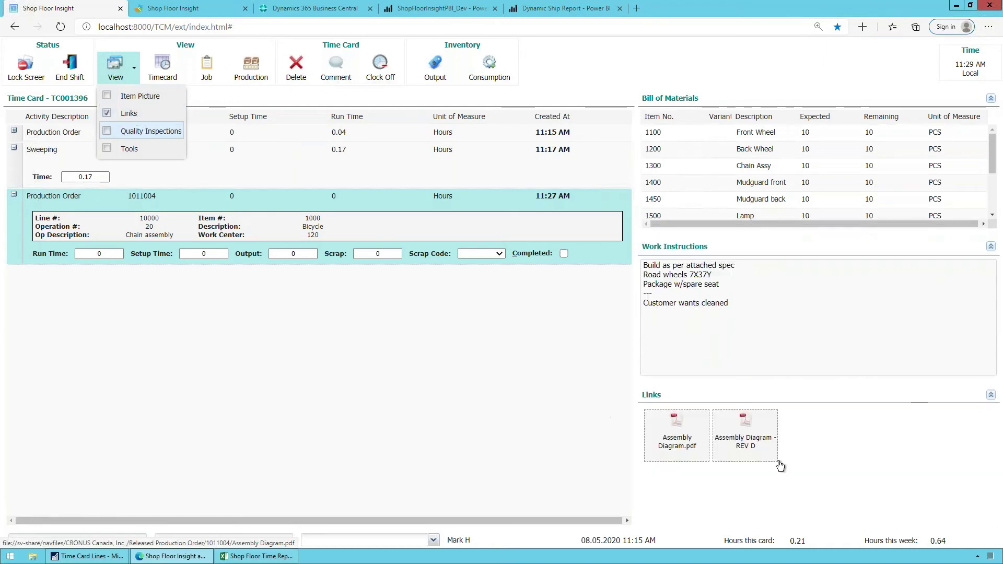
{"action": "left_click", "coordinate": [773, 480]}
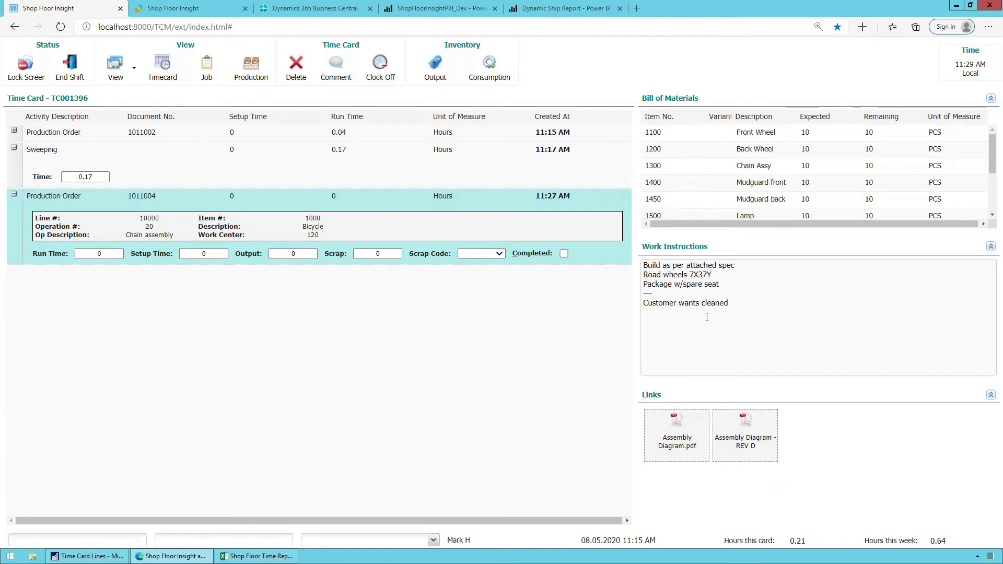
{"action": "left_click", "coordinate": [749, 462]}
Show the quality inspections beside the time card and hide the linked documents.
{"action": "left_click", "coordinate": [118, 83]}
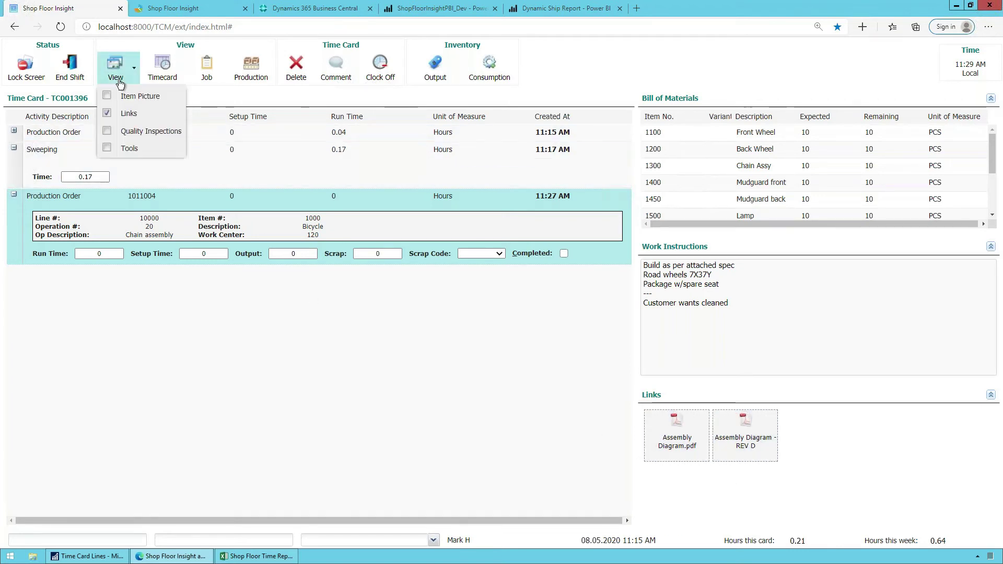
{"action": "left_click", "coordinate": [136, 131]}
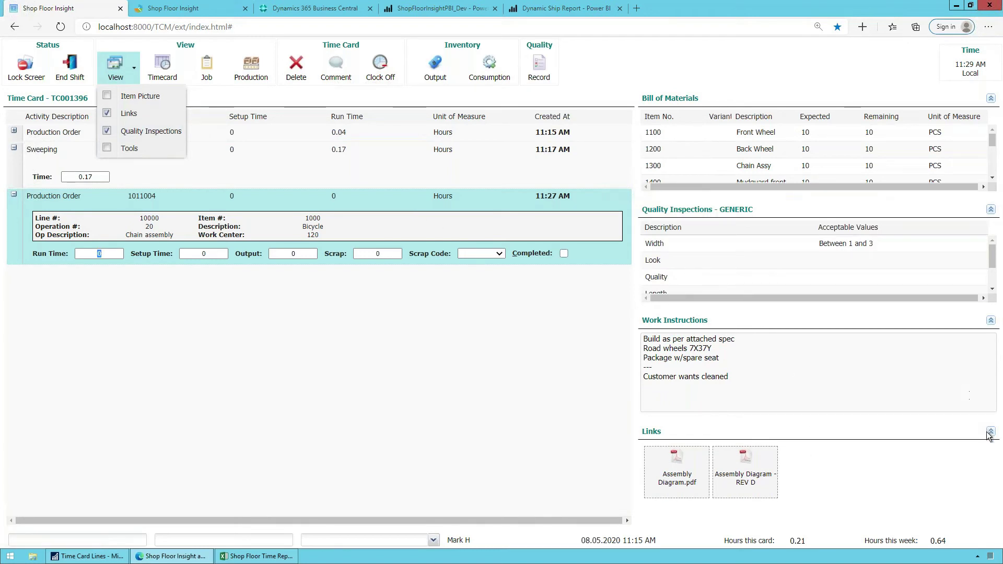
{"action": "left_click", "coordinate": [137, 114]}
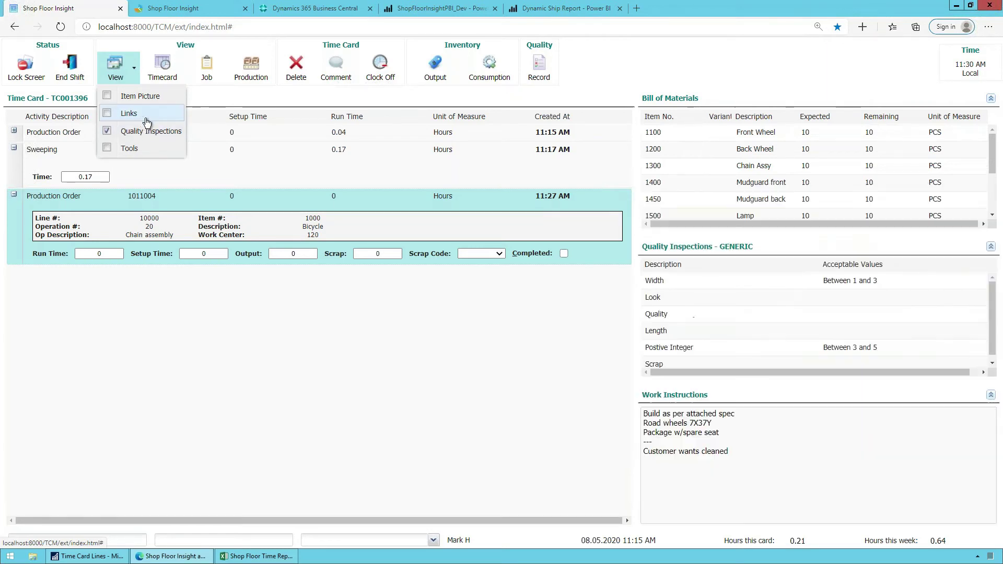
{"action": "left_click", "coordinate": [893, 390]}
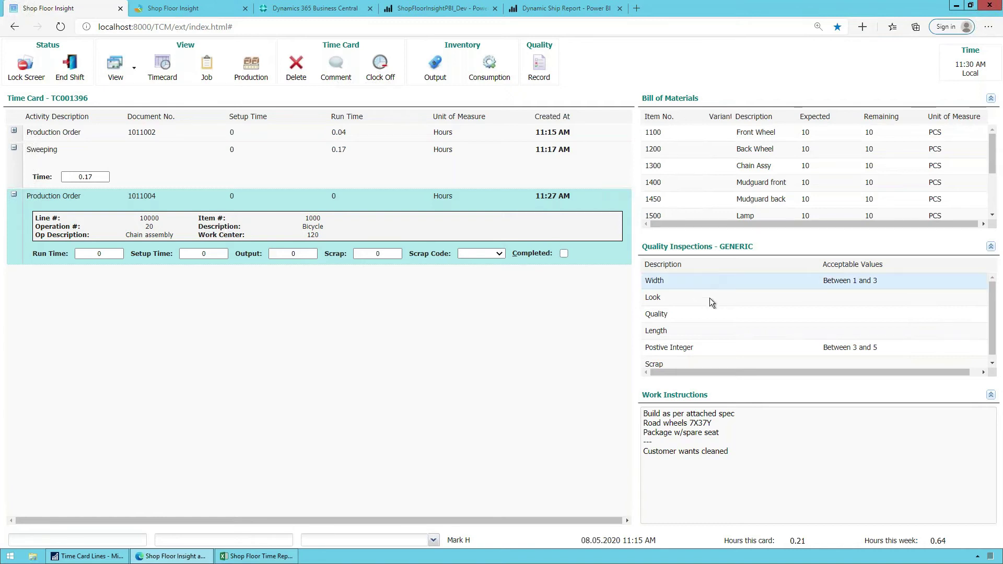
Open the quality inspection entry for the Chain assembly and set the Text test value to "Was hard to do".
{"action": "left_click", "coordinate": [539, 66]}
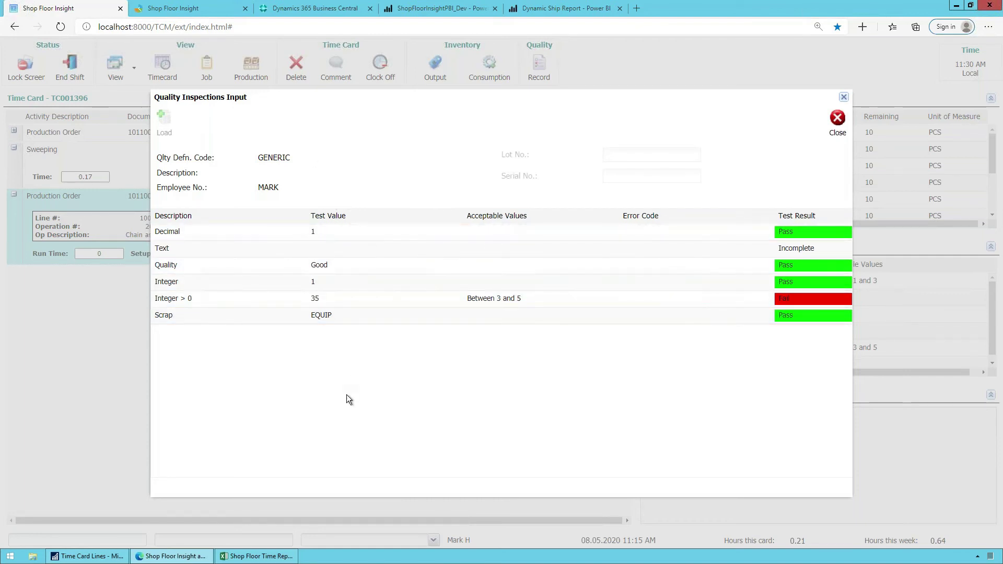
{"action": "double_click", "coordinate": [272, 158]}
{"action": "left_click", "coordinate": [275, 162]}
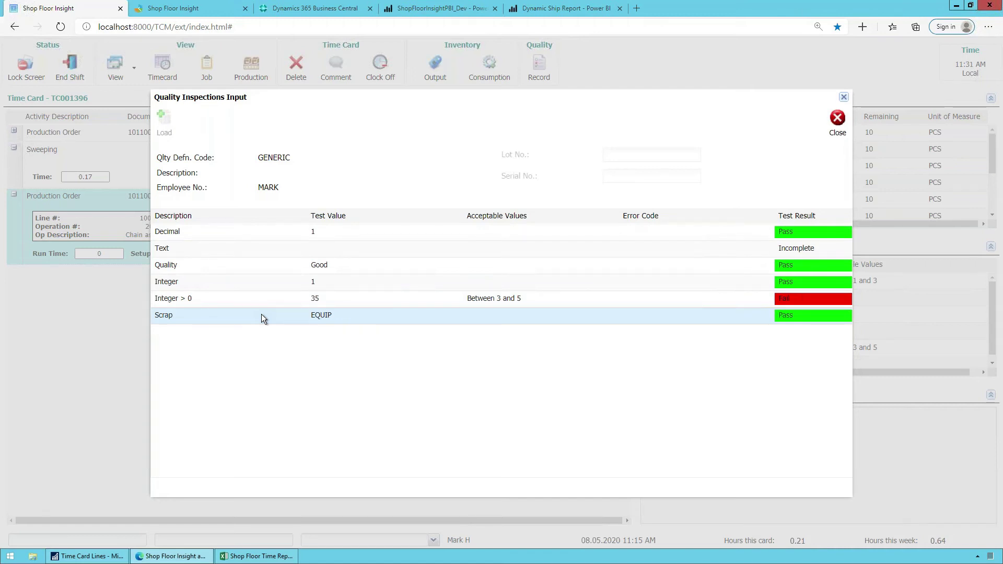
{"action": "left_click", "coordinate": [330, 235]}
{"action": "key", "text": "Tab"}
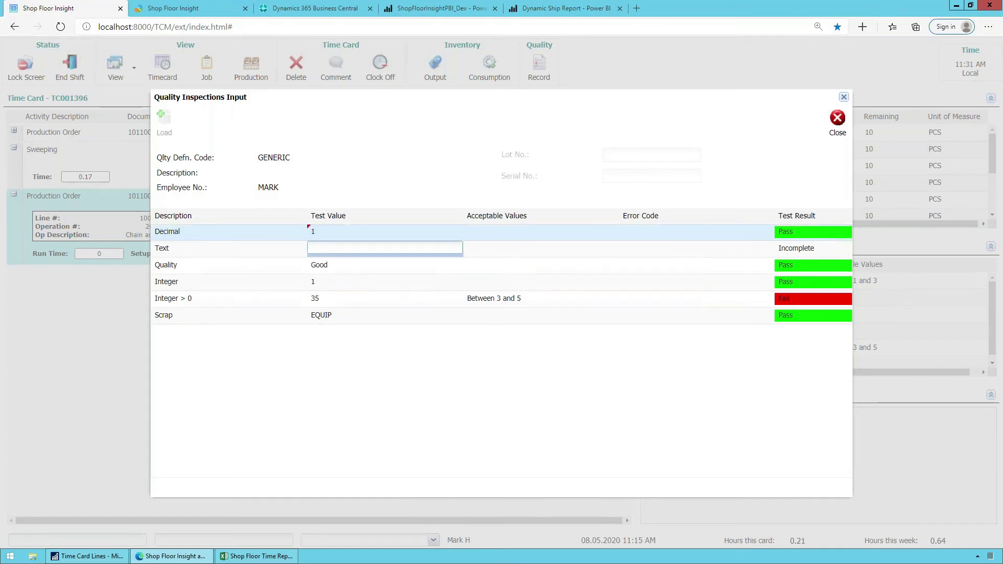
{"action": "type", "text": "Was hard to do"}
{"action": "key", "text": "Tab"}
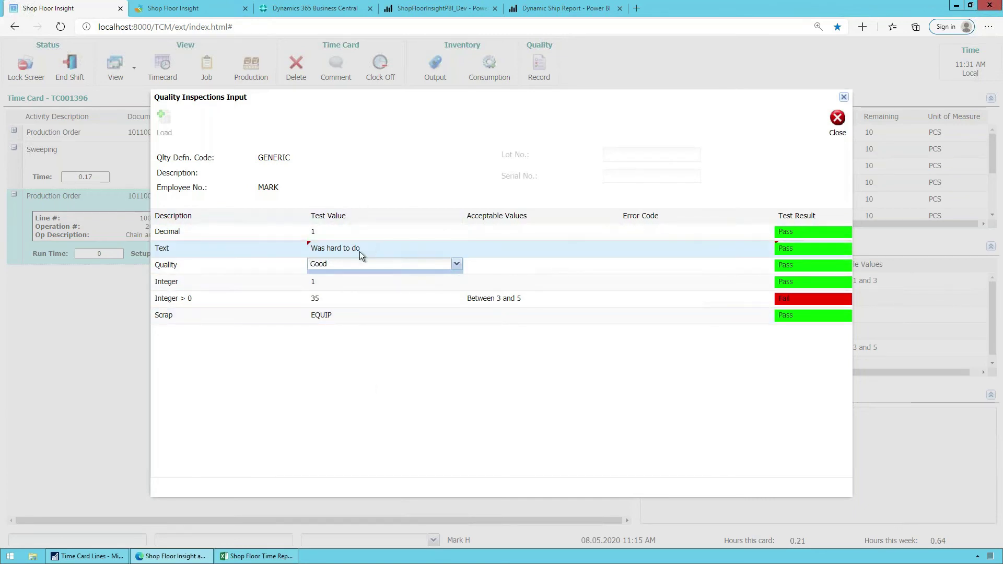
Review the available choices for the Quality and Scrap test values, keeping Good and EQUIP.
{"action": "left_click", "coordinate": [456, 263]}
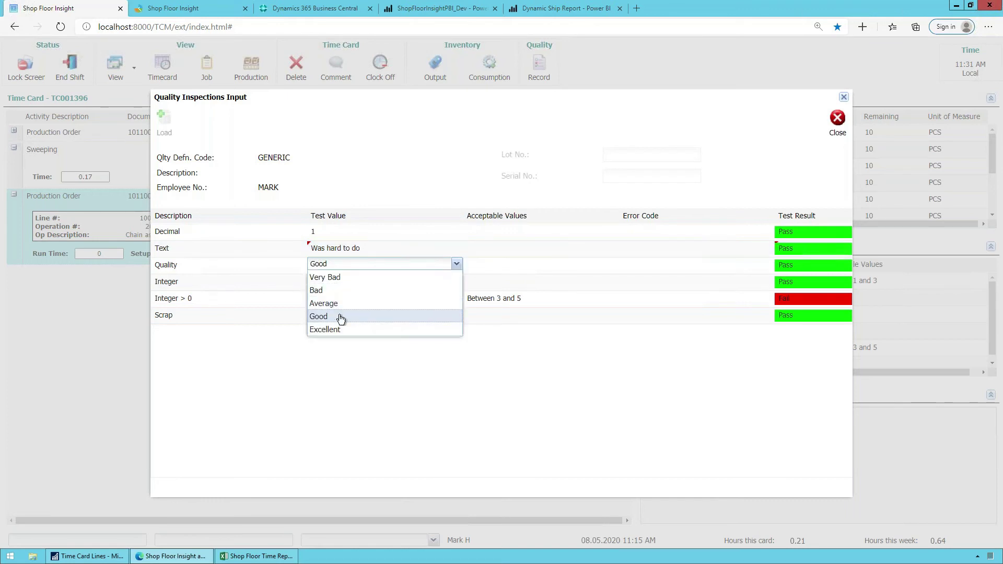
{"action": "left_click", "coordinate": [415, 316]}
{"action": "left_click", "coordinate": [415, 314]}
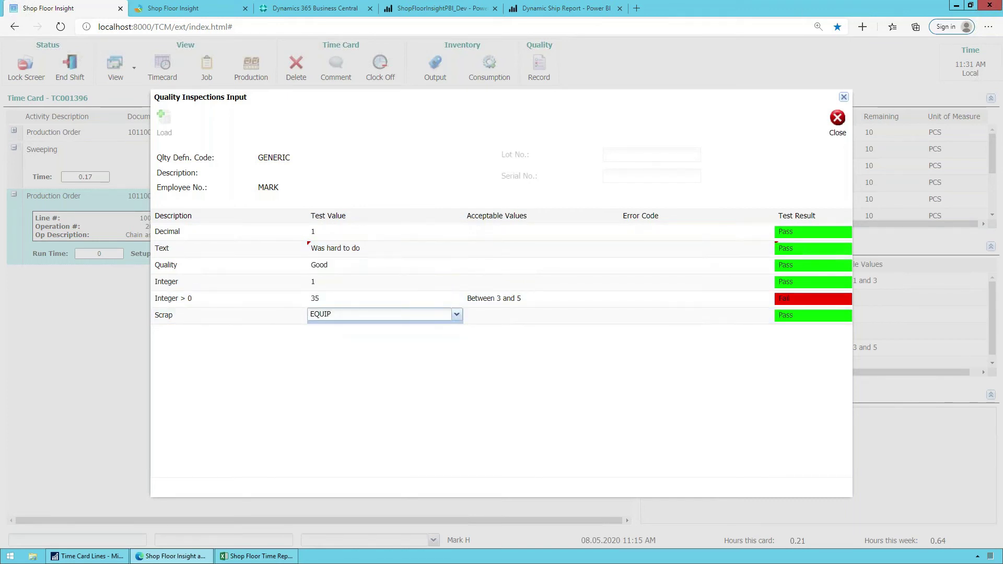
{"action": "left_click", "coordinate": [456, 314]}
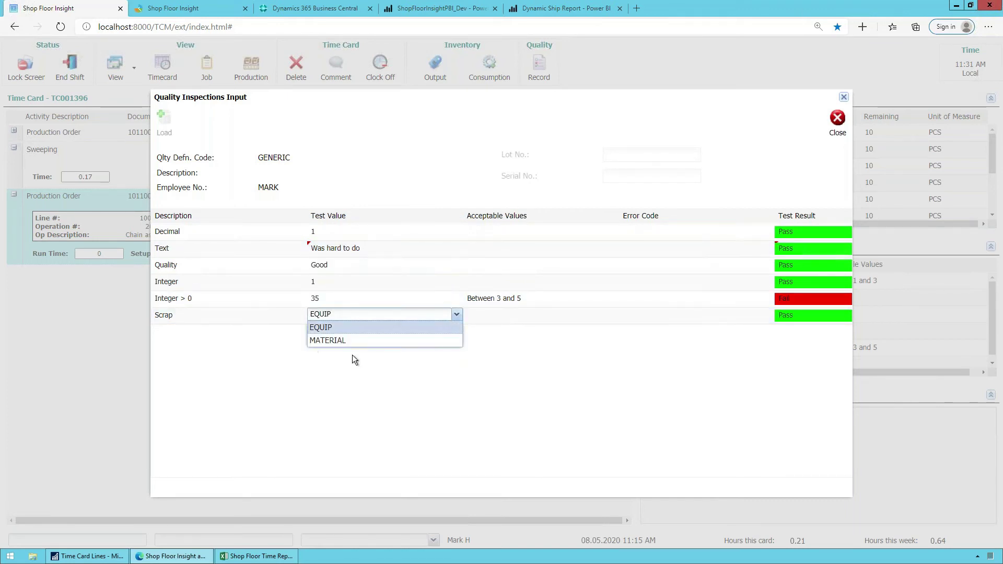
{"action": "left_click", "coordinate": [454, 318]}
Try 3 as the Integer > 0 test value, change it to 36, and close the quality inspection entry.
{"action": "left_click", "coordinate": [374, 297]}
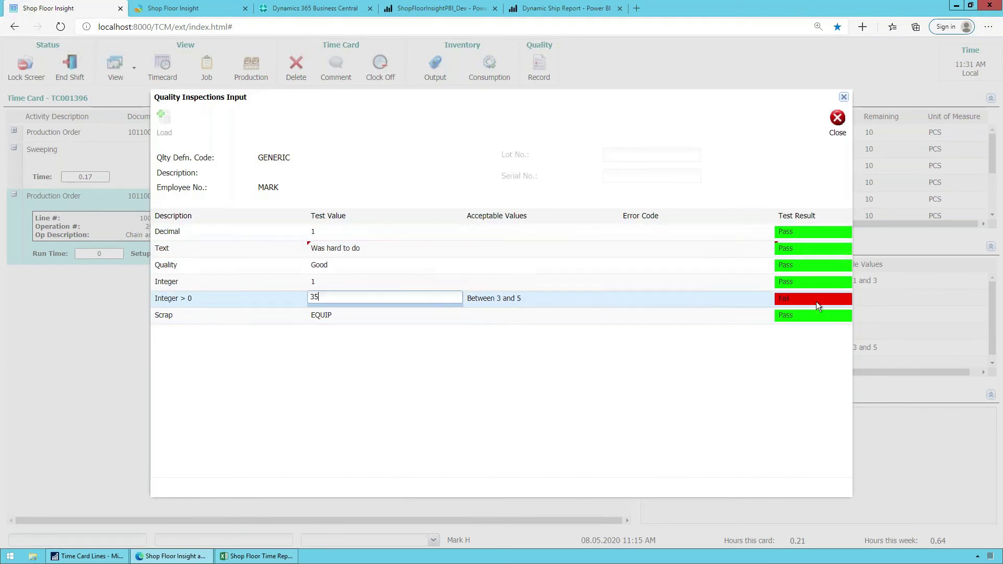
{"action": "left_click", "coordinate": [423, 313]}
{"action": "left_click", "coordinate": [313, 297]}
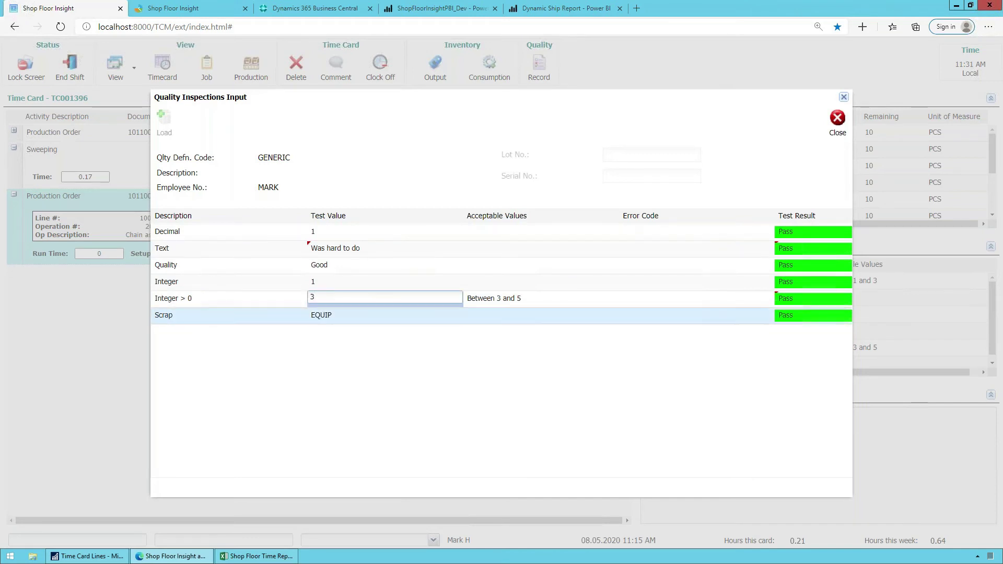
{"action": "type", "text": "6"}
{"action": "key", "text": "Tab"}
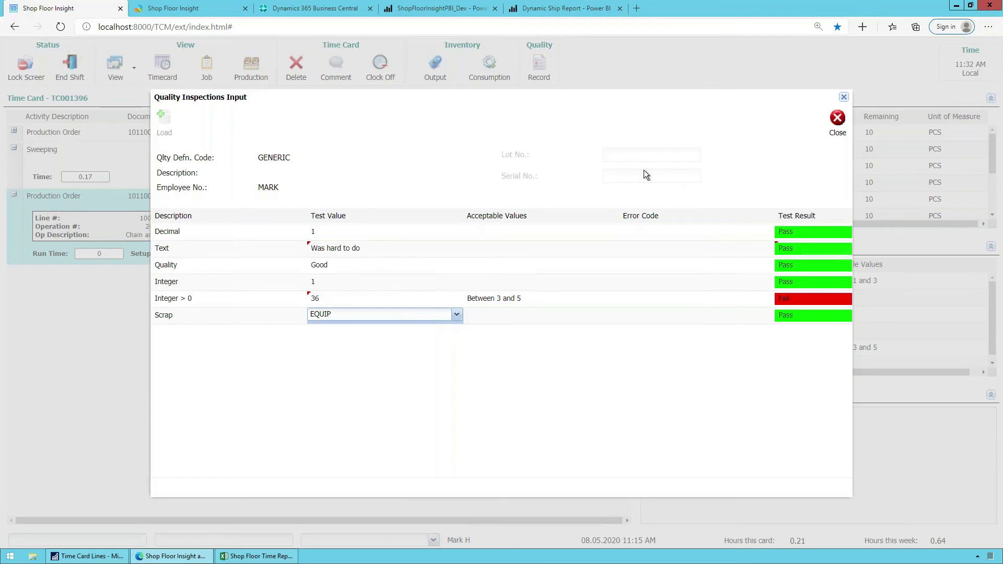
{"action": "left_click", "coordinate": [837, 119]}
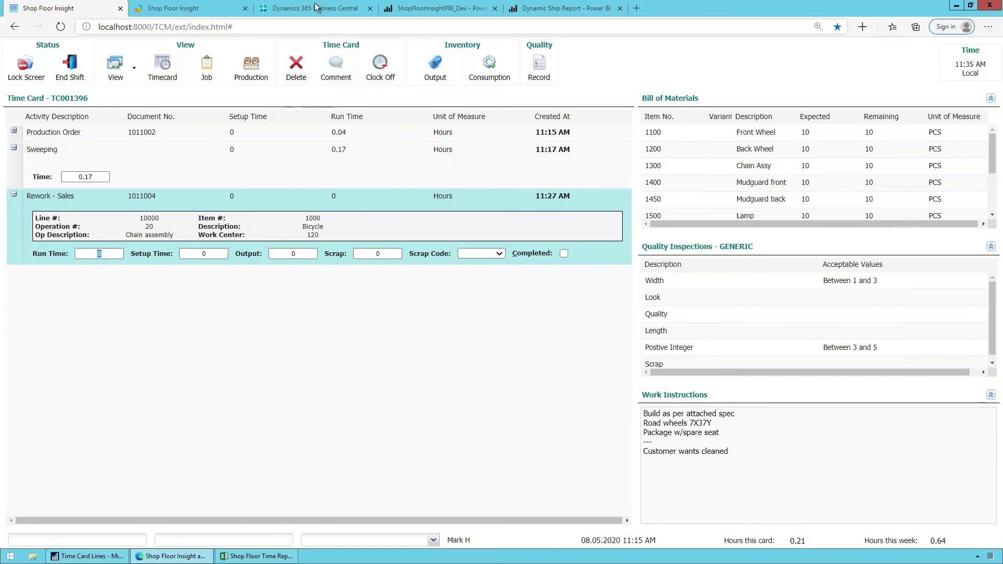
In the other Shop Floor Insight session, return to the production scheduler and hide the bill of materials and work instructions.
{"action": "left_click", "coordinate": [173, 8]}
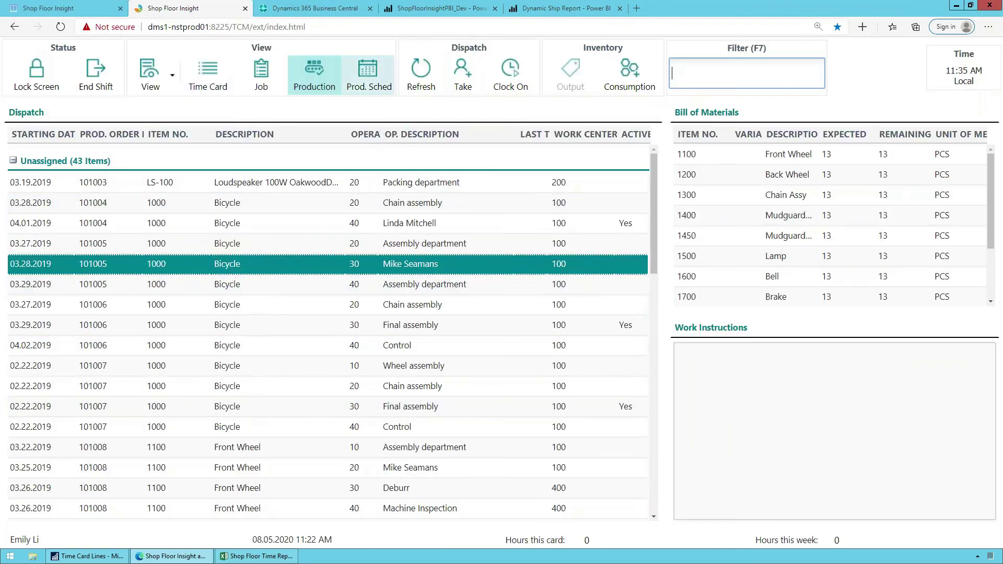
{"action": "left_click", "coordinate": [369, 83]}
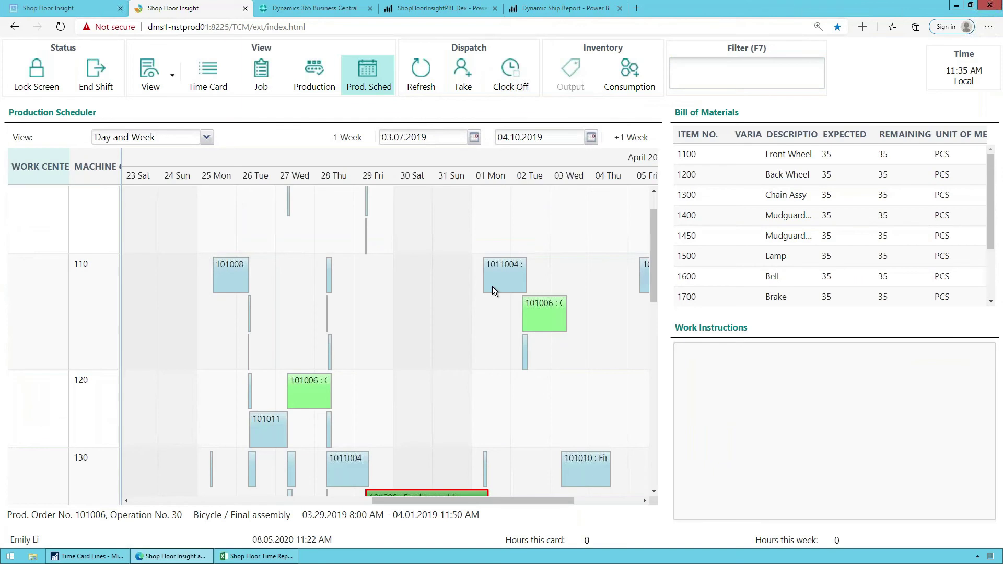
{"action": "left_click", "coordinate": [172, 74]}
{"action": "left_click", "coordinate": [179, 109]}
{"action": "left_click", "coordinate": [181, 131]}
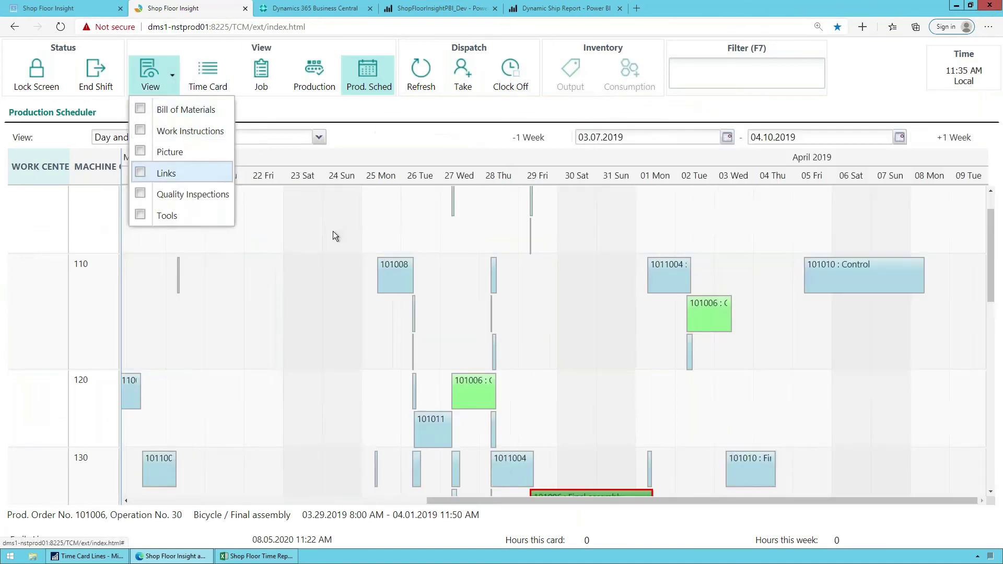
{"action": "left_click", "coordinate": [580, 345]}
Review the scheduler's time scale options, and select operation 10 of touring bicycle production order 101009 to examine its details.
{"action": "scroll", "coordinate": [560, 230], "scroll_direction": "down", "scroll_amount": 3}
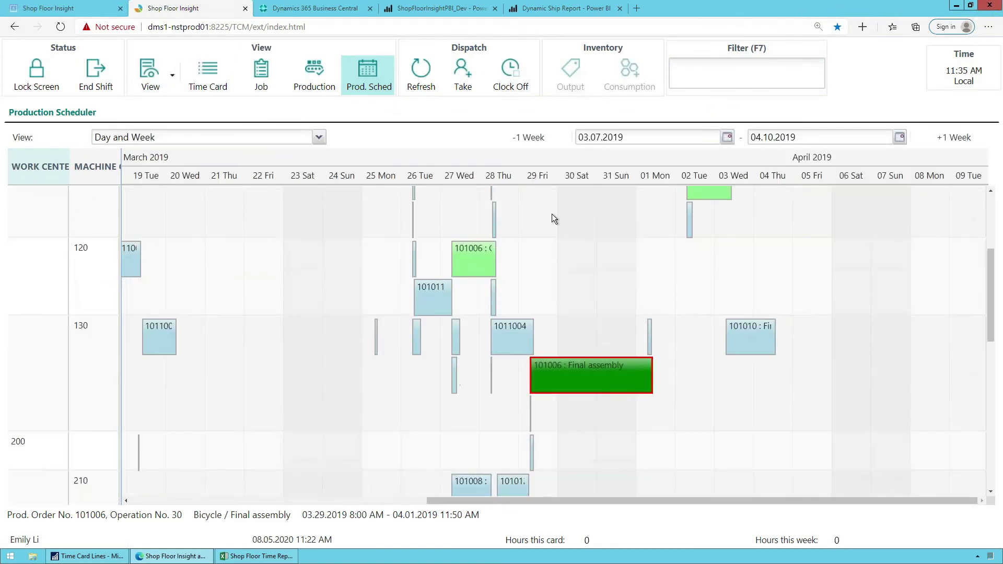
{"action": "scroll", "coordinate": [575, 271], "scroll_direction": "down", "scroll_amount": 1}
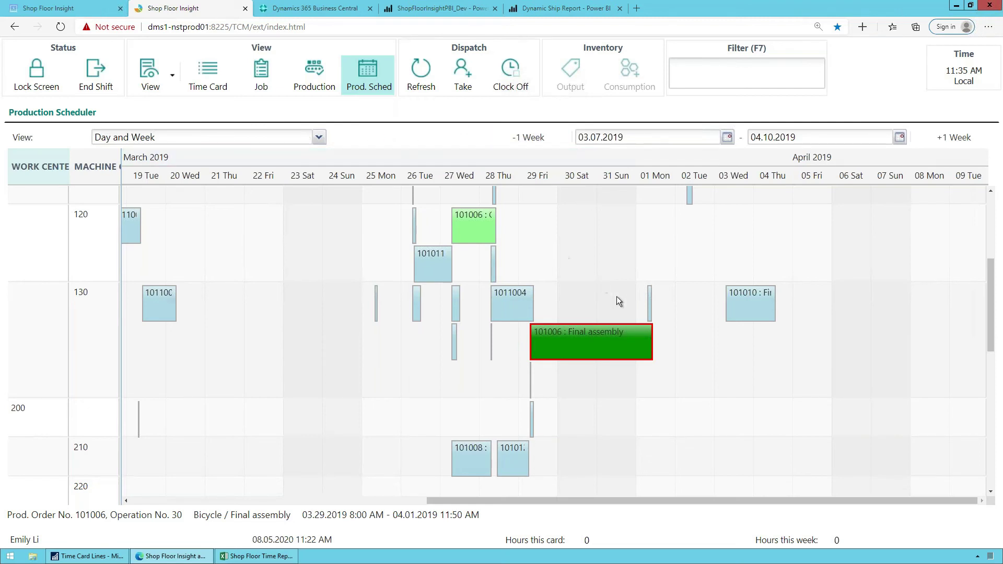
{"action": "scroll", "coordinate": [568, 307], "scroll_direction": "up", "scroll_amount": 1}
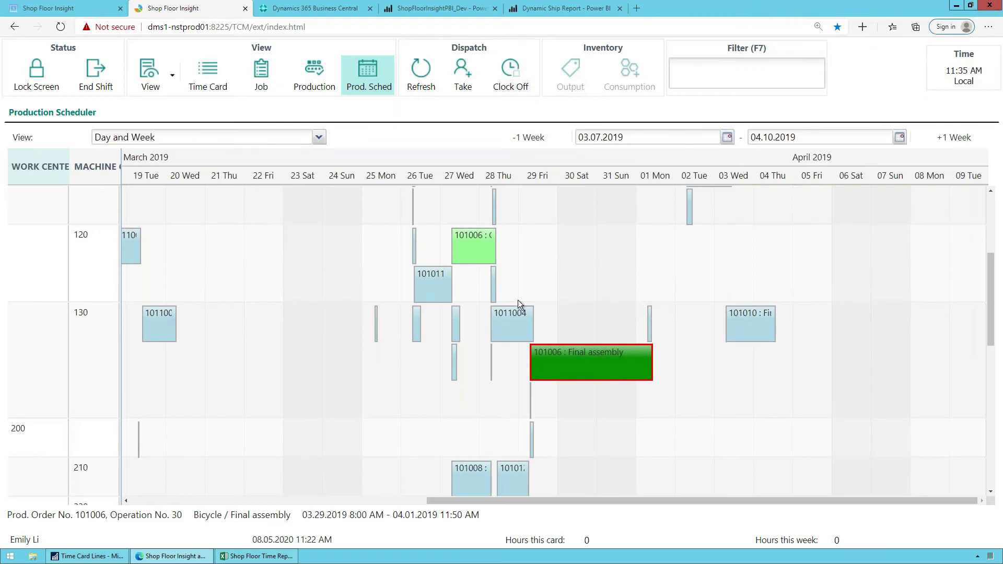
{"action": "mouse_move", "coordinate": [532, 327]}
{"action": "left_click", "coordinate": [318, 137]}
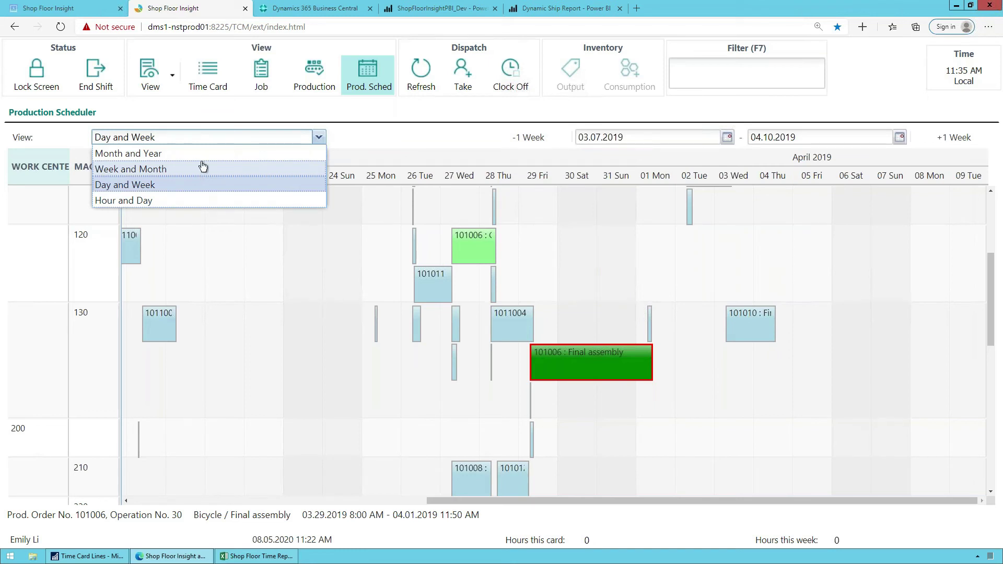
{"action": "left_click", "coordinate": [576, 286]}
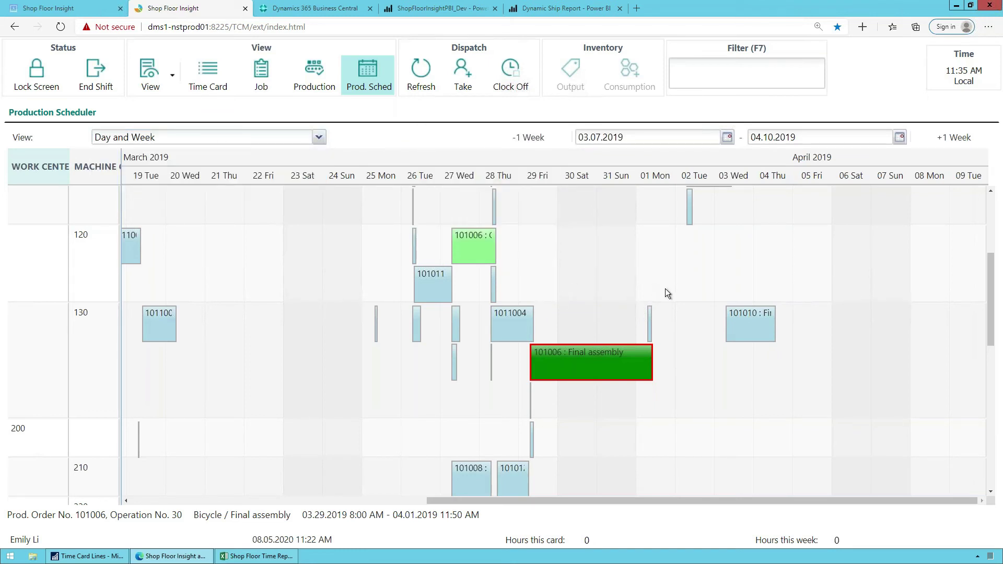
{"action": "left_click", "coordinate": [377, 329]}
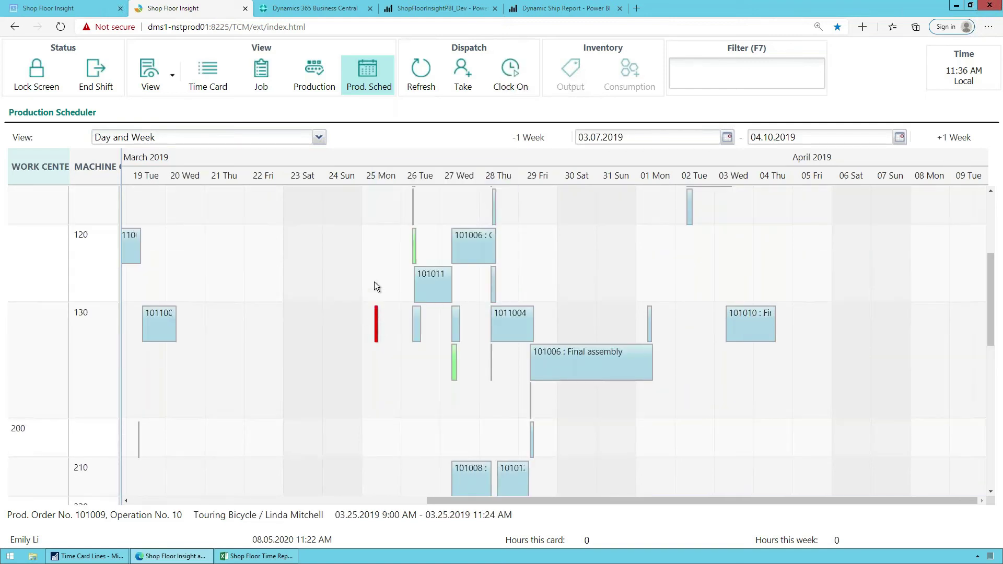
{"action": "mouse_move", "coordinate": [378, 322]}
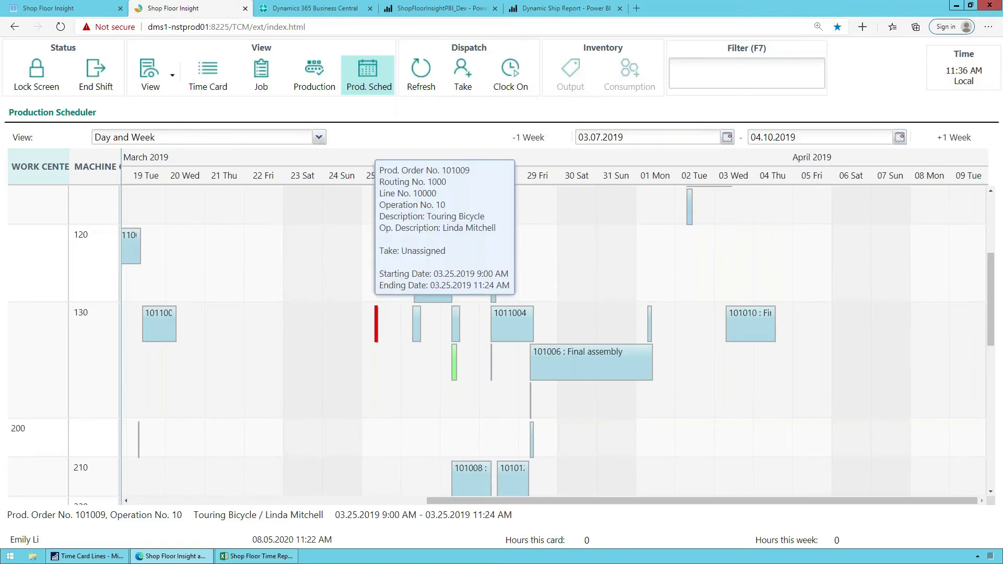
Reschedule operation 10 of touring bicycle production order 101009 to start on 04.02.2019 at 8:00 AM, and examine the order's other operations in the schedule.
{"action": "left_click_drag", "start_coordinate": [378, 321], "coordinate": [656, 325]}
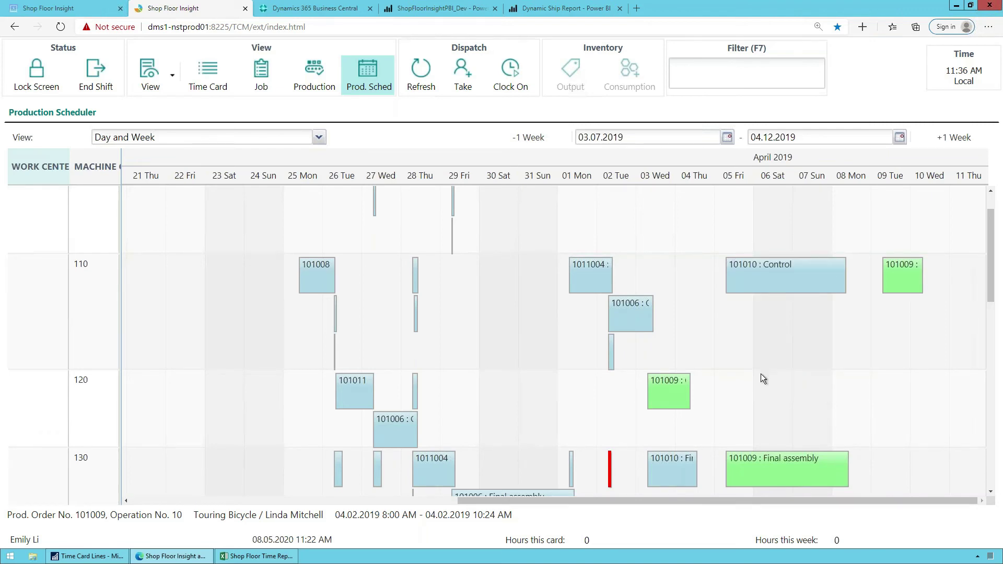
{"action": "scroll", "coordinate": [680, 397], "scroll_direction": "down", "scroll_amount": 1}
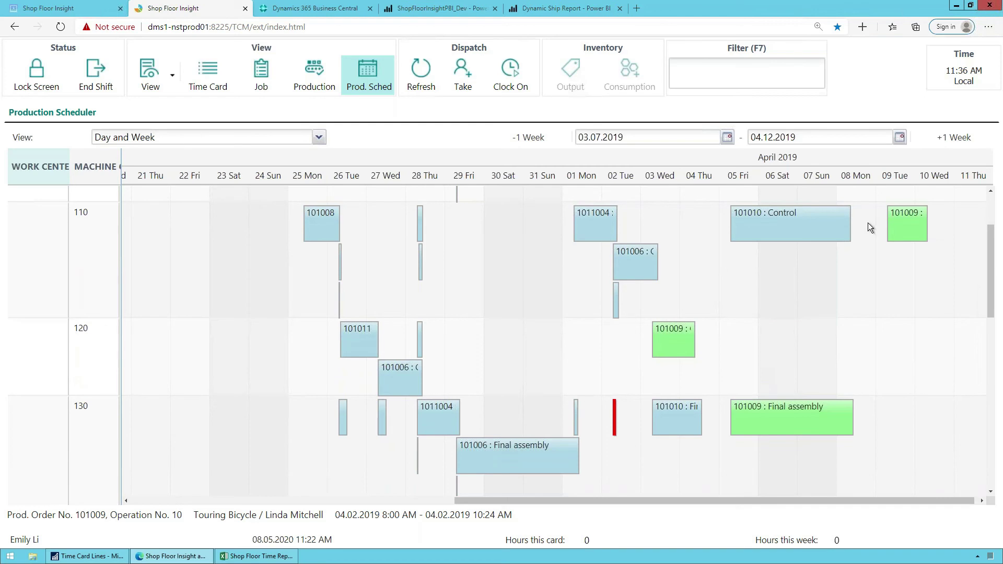
{"action": "scroll", "coordinate": [846, 313], "scroll_direction": "up", "scroll_amount": 1}
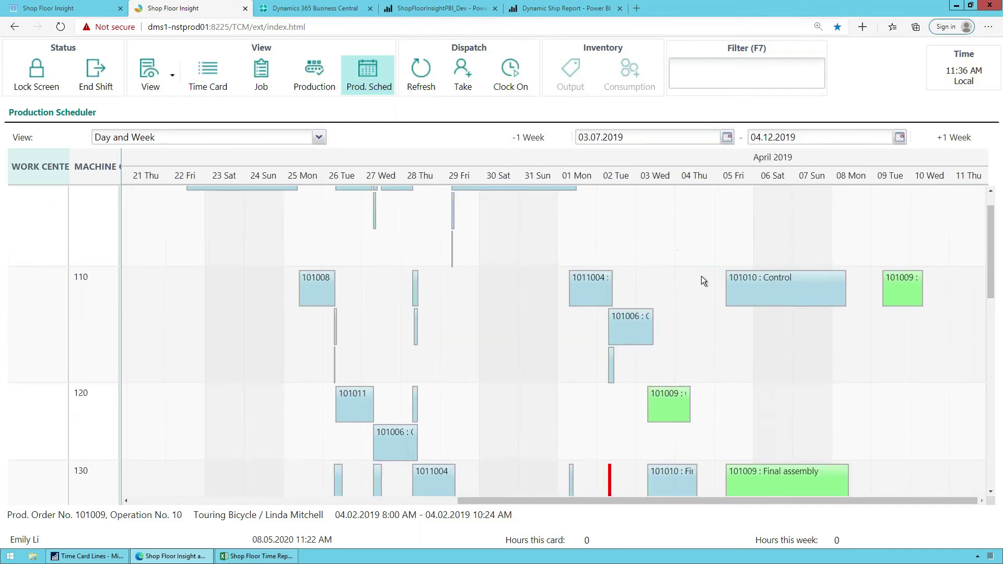
{"action": "scroll", "coordinate": [701, 281], "scroll_direction": "down", "scroll_amount": 1}
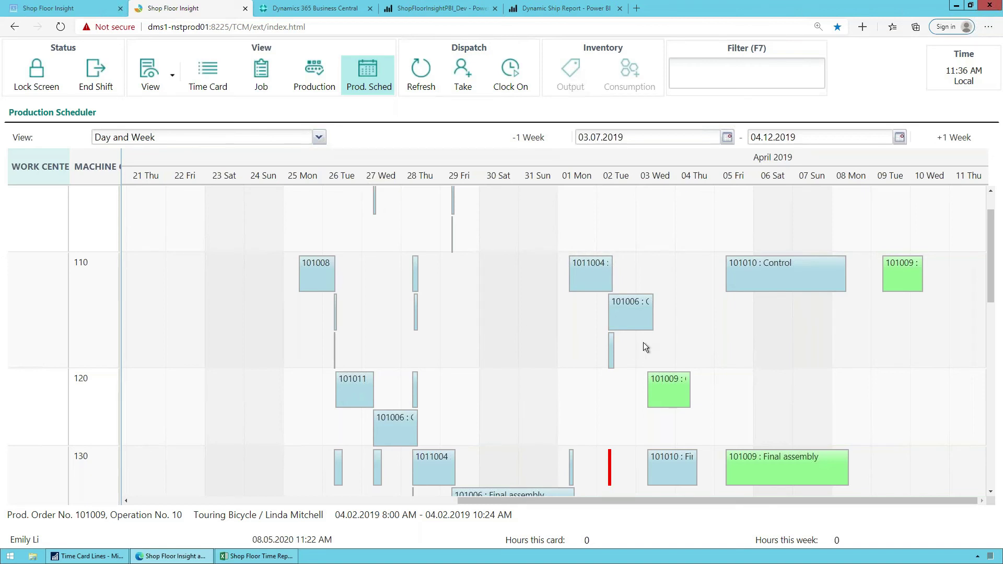
In the other Shop Floor Insight session, hide the quality inspections beside time card TC001396.
{"action": "left_click", "coordinate": [99, 9]}
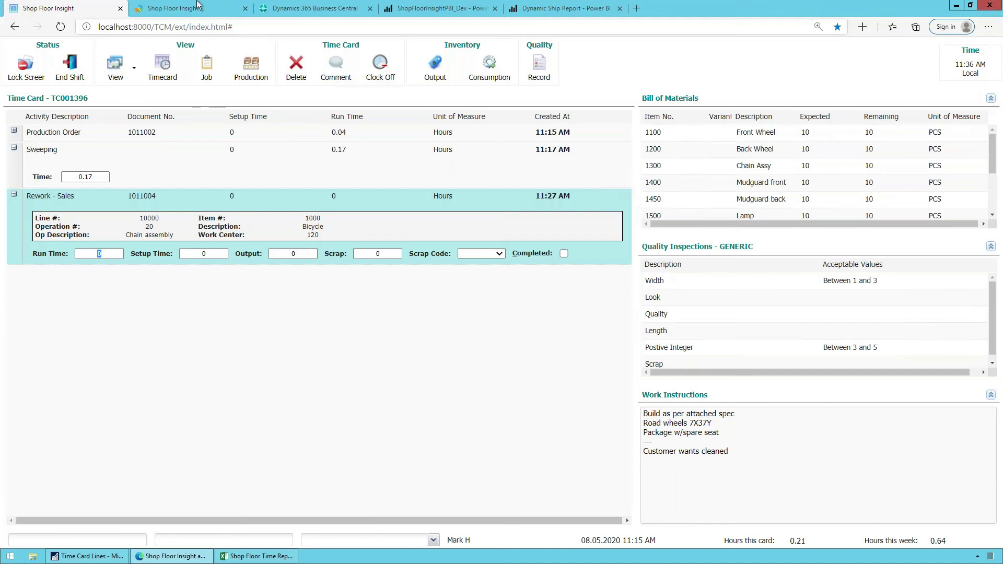
{"action": "left_click", "coordinate": [116, 66]}
{"action": "left_click", "coordinate": [109, 132]}
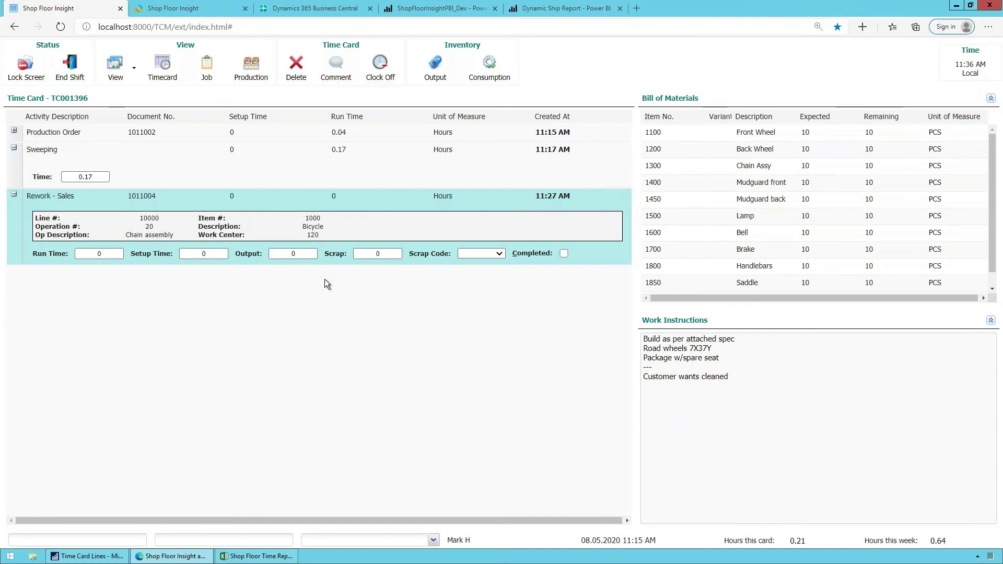
Bring up the other employee's time card TC001397 and show the quality inspections for production order 1011003.
{"action": "key", "text": "Return"}
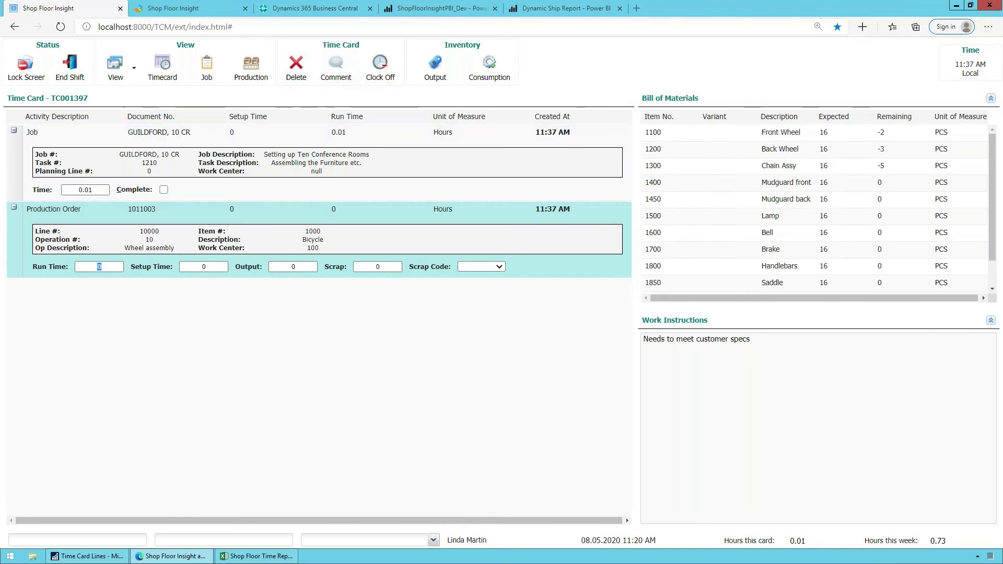
{"action": "left_click", "coordinate": [116, 69]}
{"action": "left_click", "coordinate": [137, 131]}
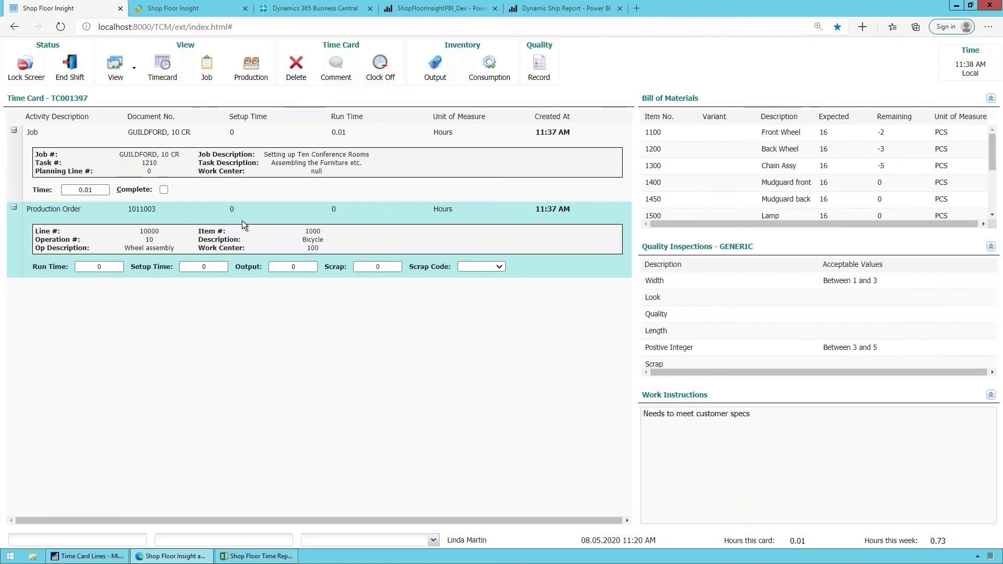
Switch to the ShopFloorInsightPBI_Dev report in Power BI, review Productivity Analysis, and examine the REWORK hours by activity code, clearing the highlight when done.
{"action": "left_click", "coordinate": [441, 9]}
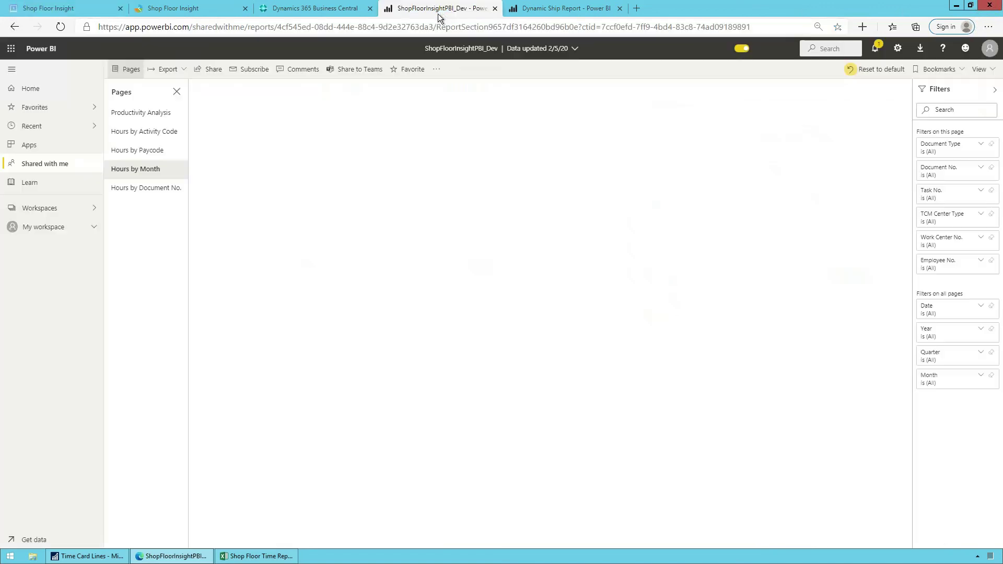
{"action": "left_click", "coordinate": [142, 112]}
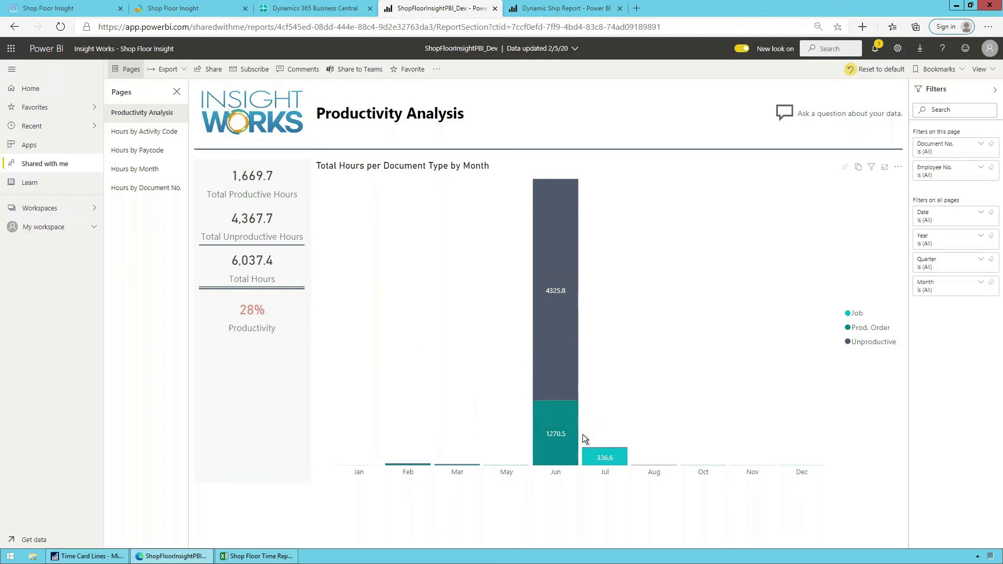
{"action": "left_click", "coordinate": [150, 132]}
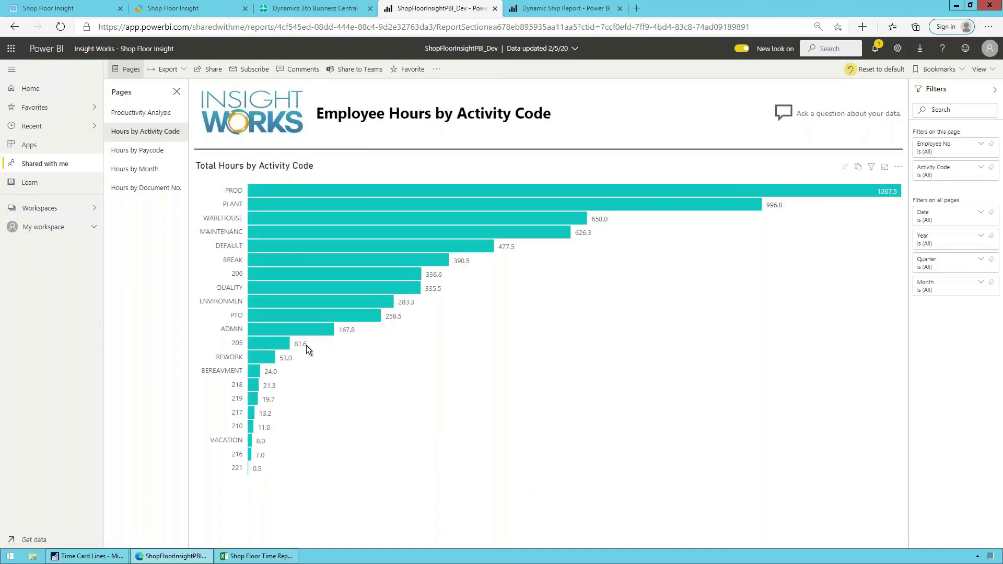
{"action": "mouse_move", "coordinate": [253, 358]}
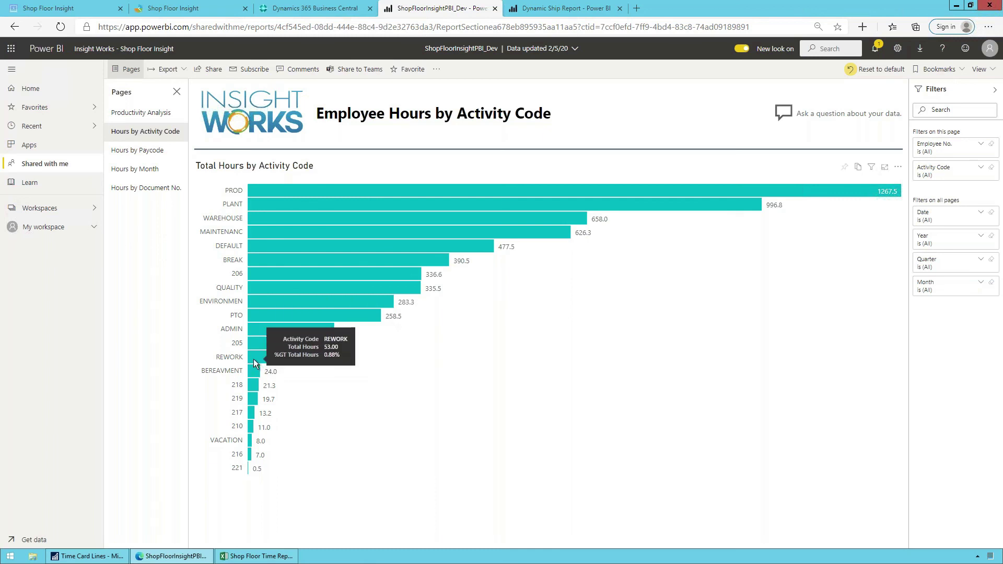
{"action": "left_click", "coordinate": [253, 359]}
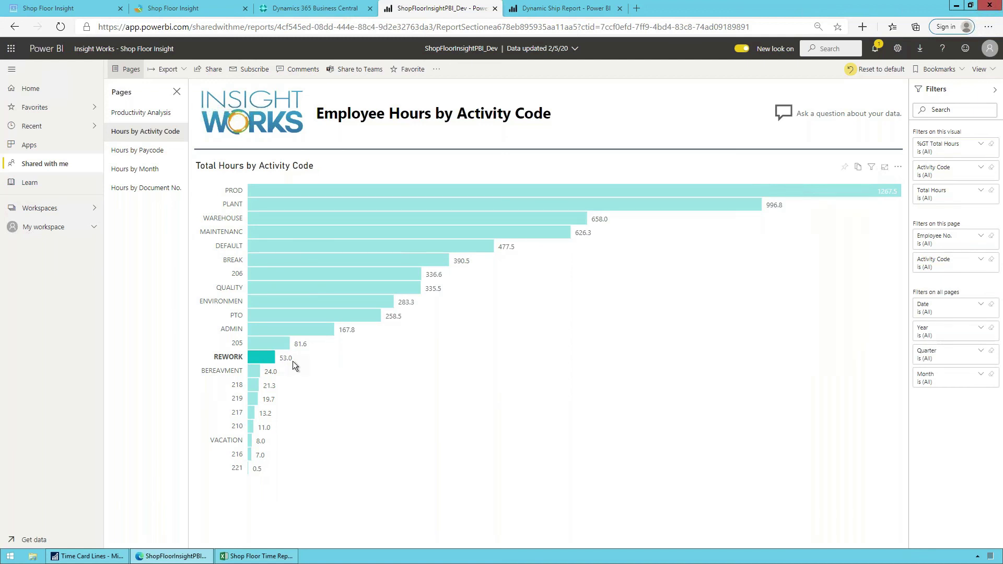
{"action": "mouse_move", "coordinate": [268, 360]}
{"action": "left_click", "coordinate": [303, 371]}
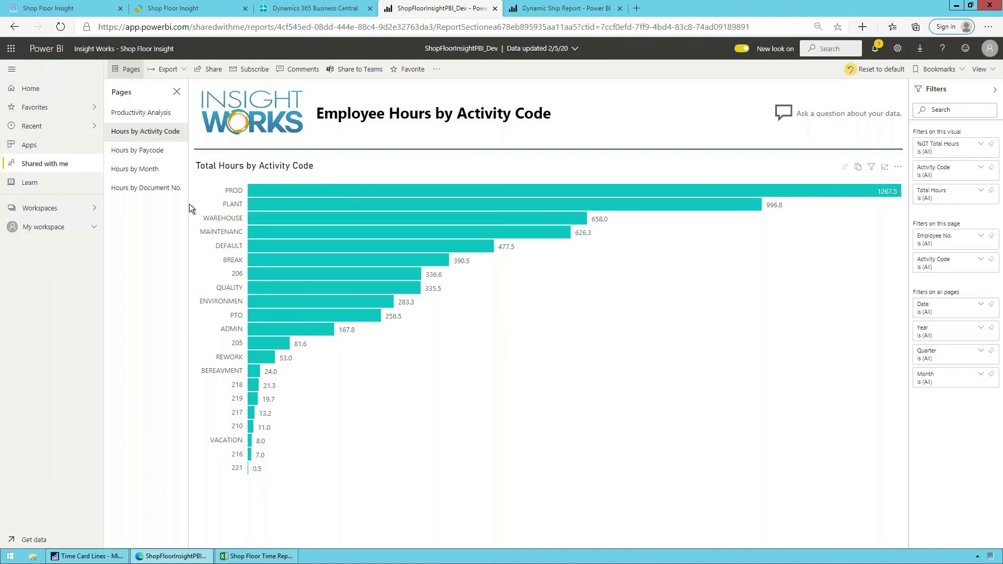
Review the employee hours by paycode, highlighting the EARN OVER bar and clearing the highlight again.
{"action": "left_click", "coordinate": [142, 152]}
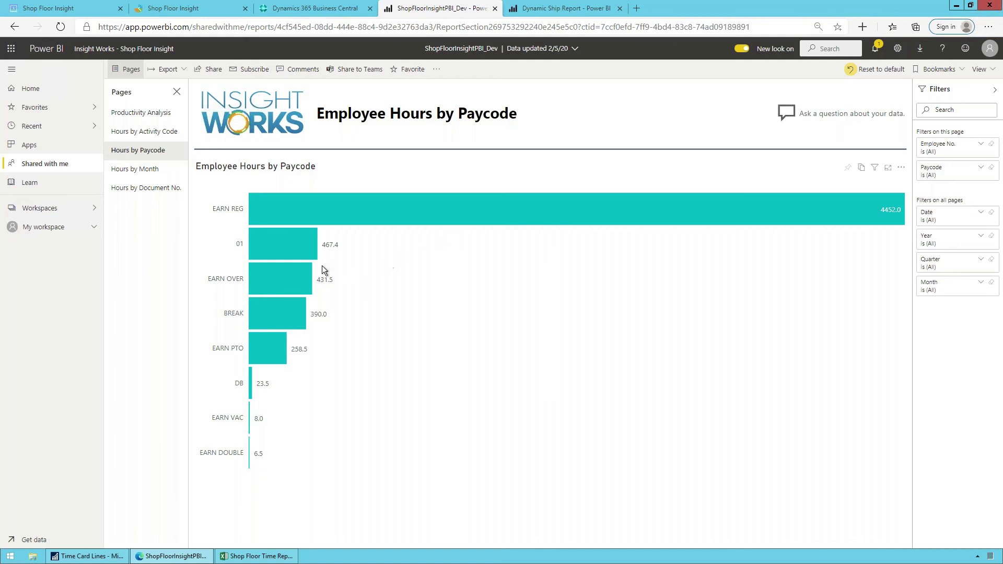
{"action": "left_click", "coordinate": [306, 291]}
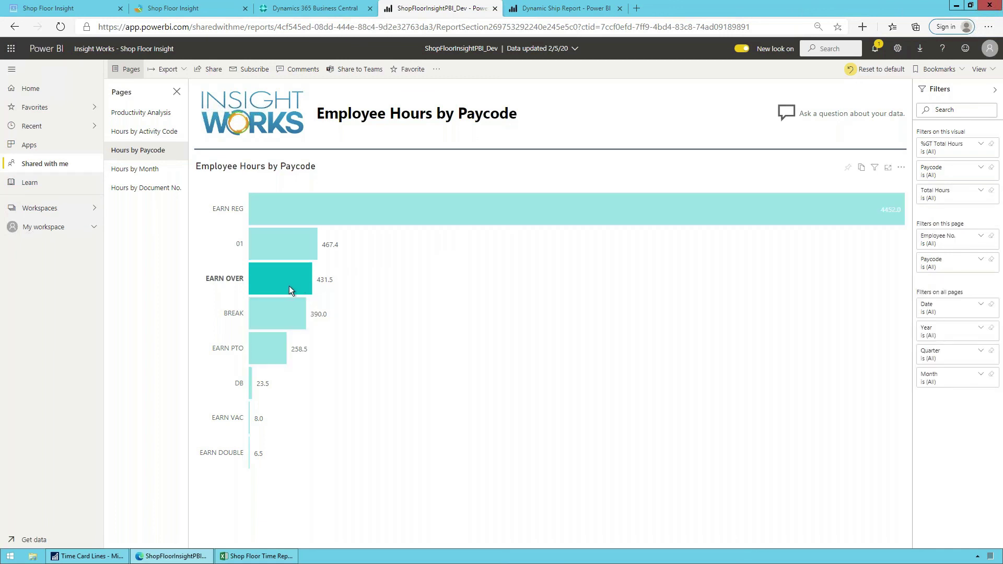
{"action": "mouse_move", "coordinate": [298, 285]}
{"action": "left_click", "coordinate": [424, 304]}
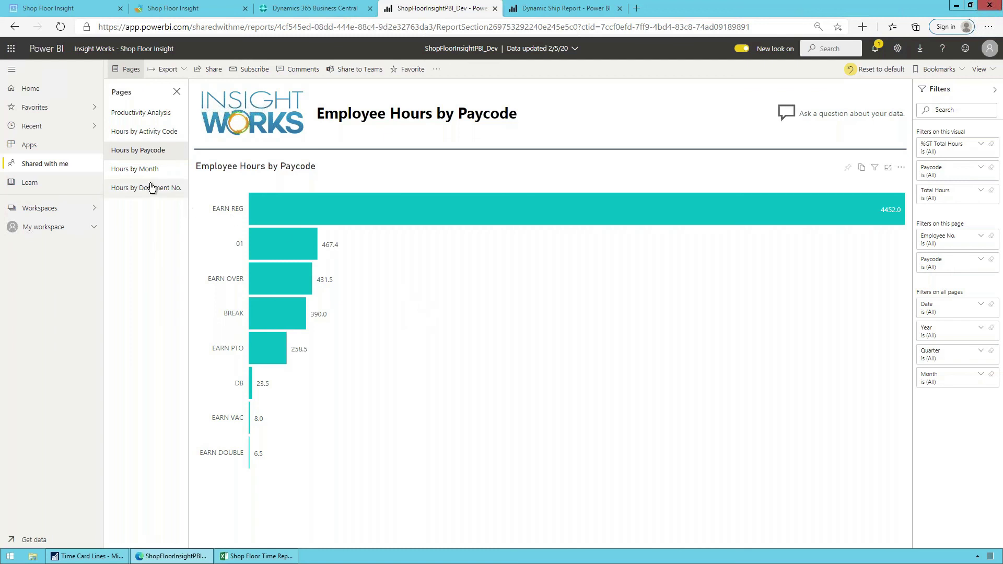
Open the Hours by Month page, collapse documents 1011002 and MR000027, and look through the document list.
{"action": "left_click", "coordinate": [138, 169]}
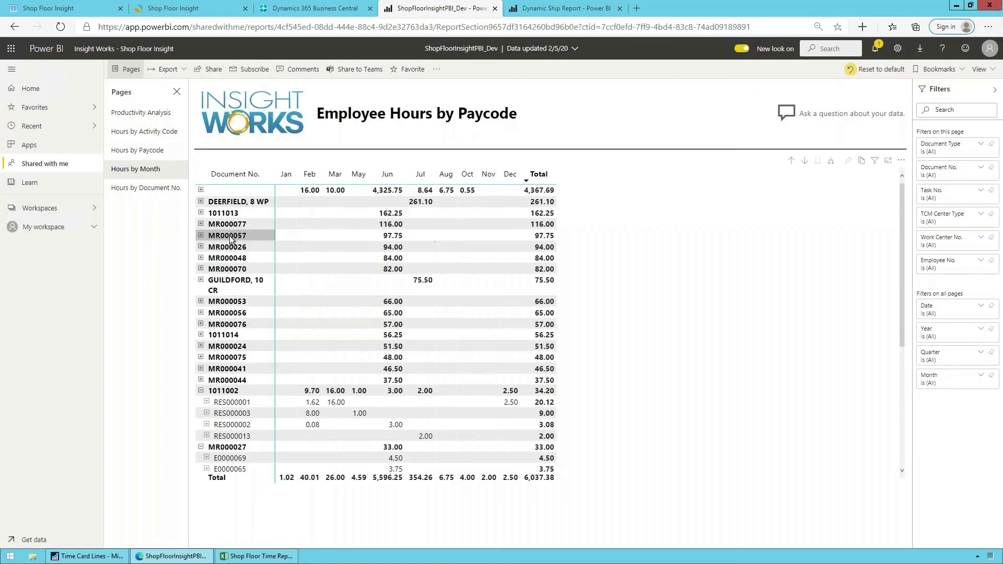
{"action": "left_click", "coordinate": [201, 391]}
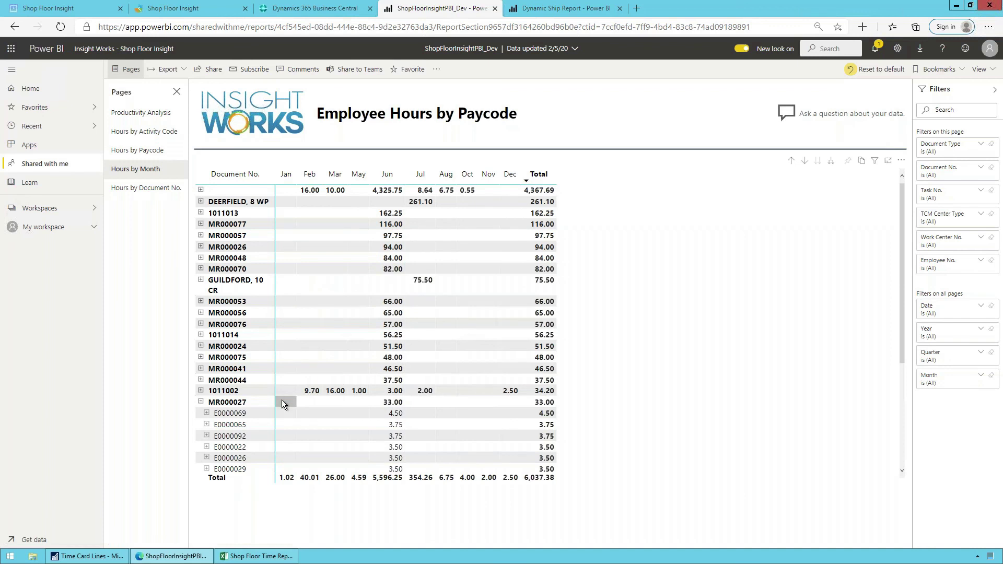
{"action": "left_click", "coordinate": [201, 403]}
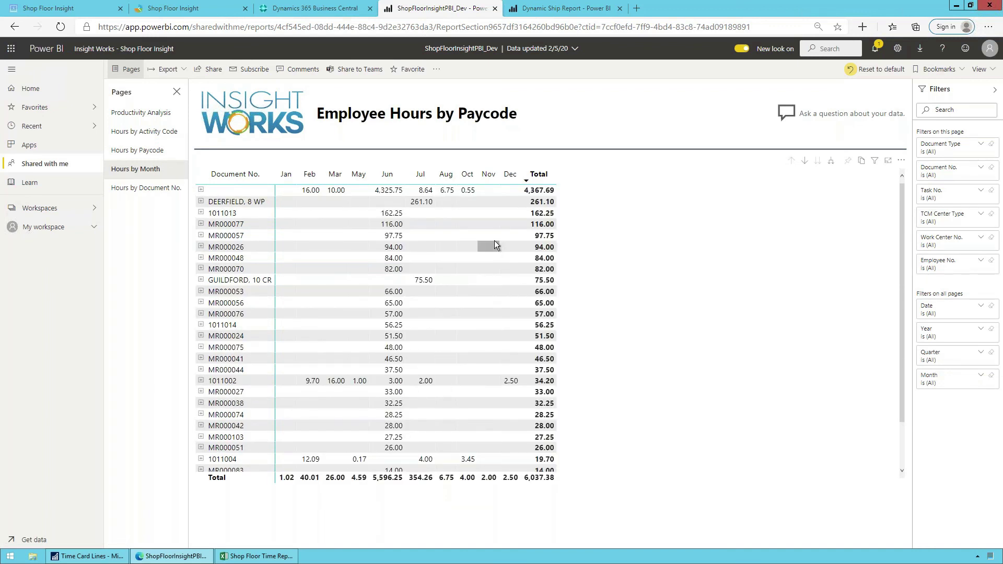
{"action": "scroll", "coordinate": [485, 265], "scroll_direction": "down", "scroll_amount": 3}
{"action": "scroll", "coordinate": [485, 265], "scroll_direction": "up", "scroll_amount": 3}
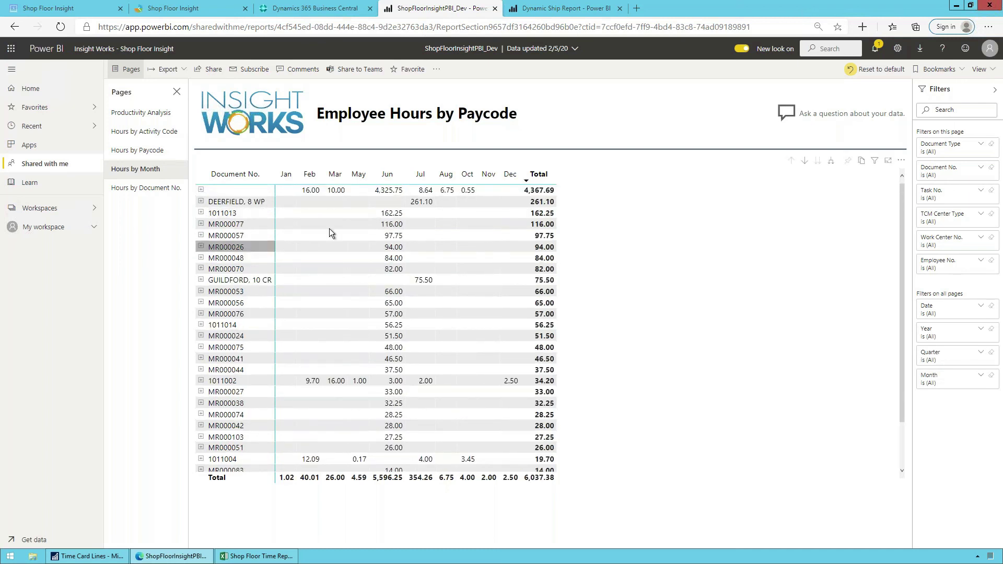
Expand document 1011002 and its first resource to examine the monthly hours per operation, and collapse the document again.
{"action": "left_click", "coordinate": [204, 384]}
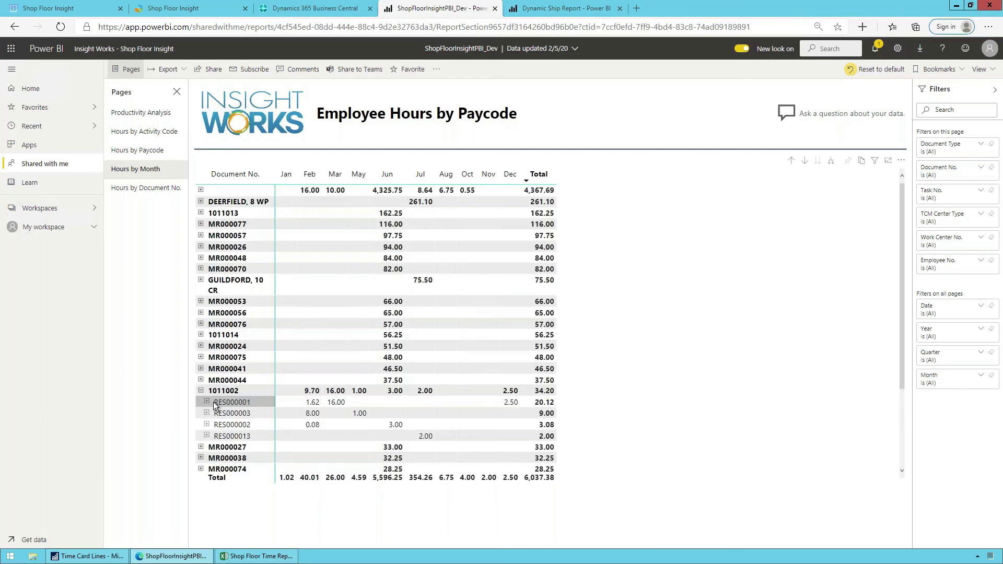
{"action": "left_click", "coordinate": [207, 403]}
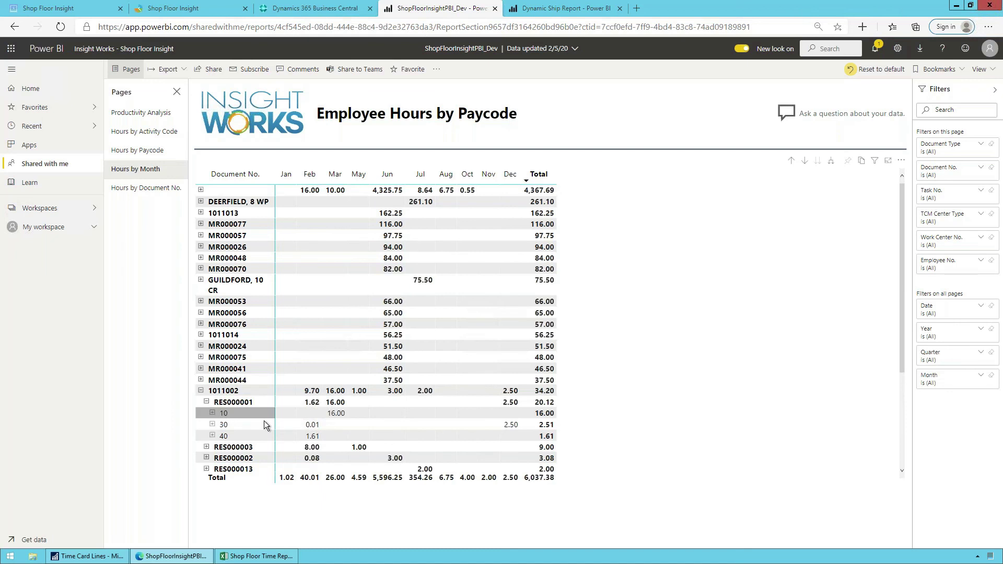
{"action": "left_click", "coordinate": [200, 391]}
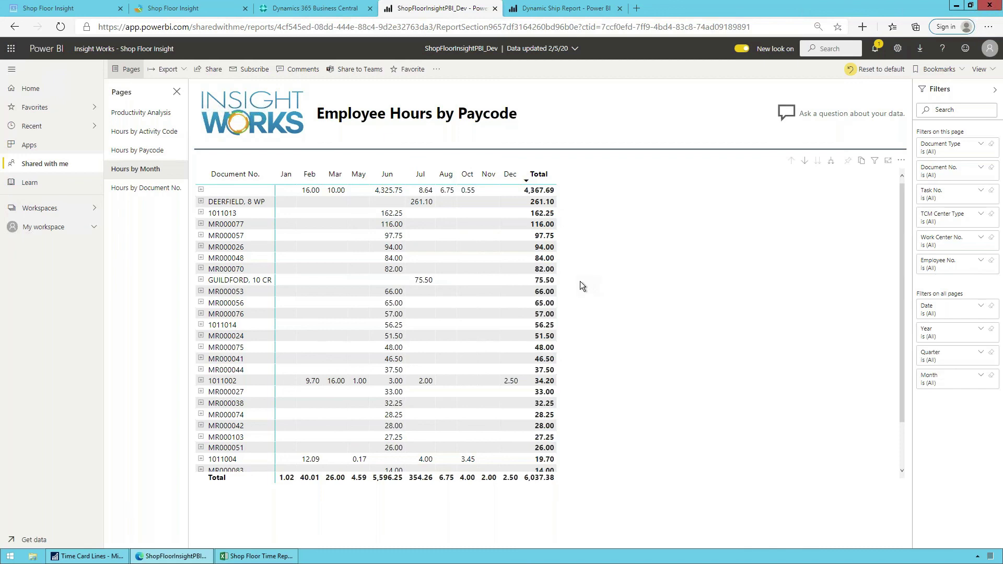
View the Business Central home page, and return to the first Shop Floor Insight session to review the unassigned operations in the dispatch list.
{"action": "left_click", "coordinate": [329, 9]}
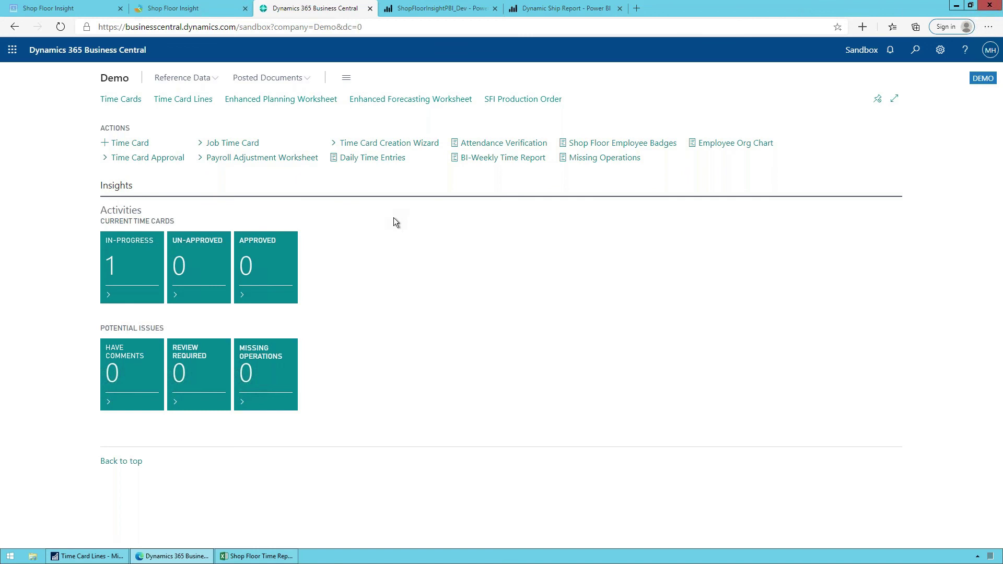
{"action": "left_click", "coordinate": [62, 7]}
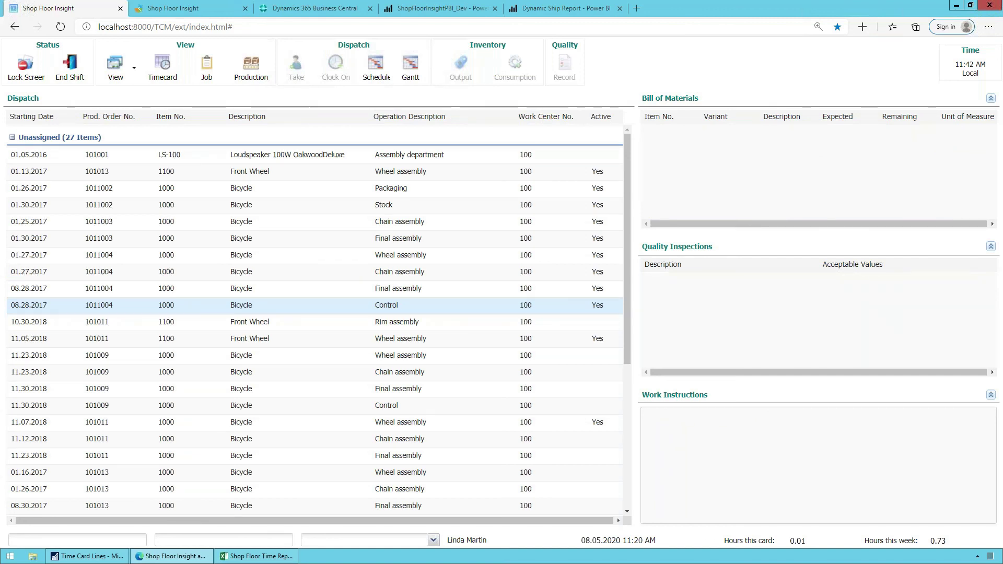
{"action": "left_click", "coordinate": [452, 169]}
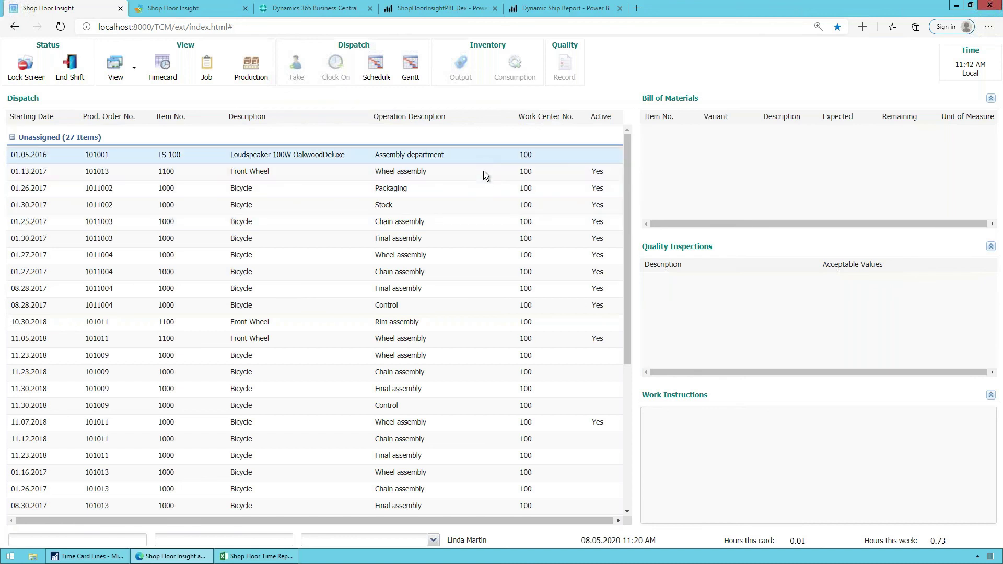
{"action": "left_click", "coordinate": [488, 306]}
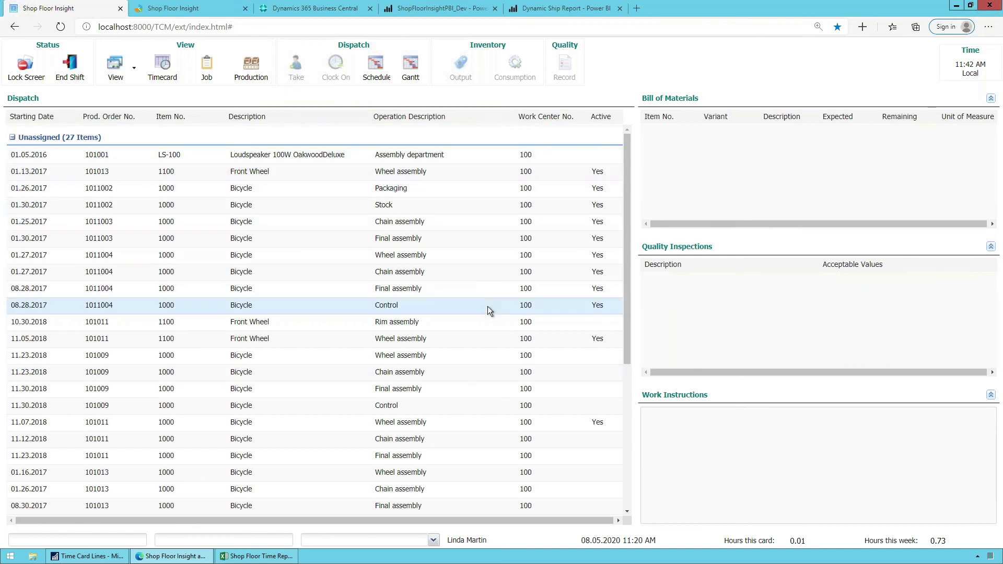